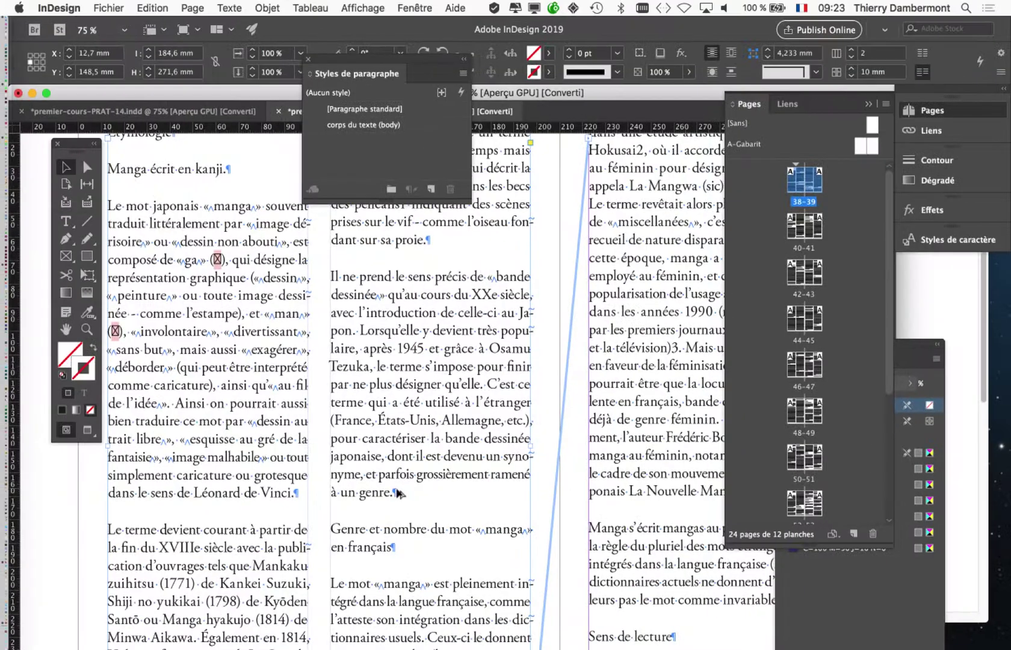
pyautogui.press('super+minus')
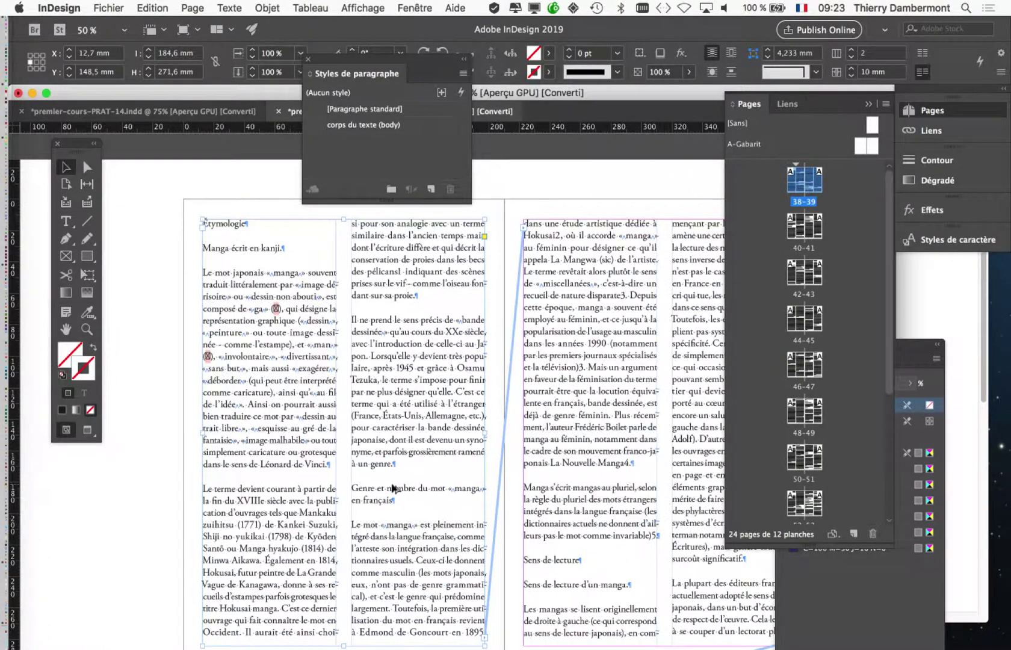
pyautogui.press('super+minus')
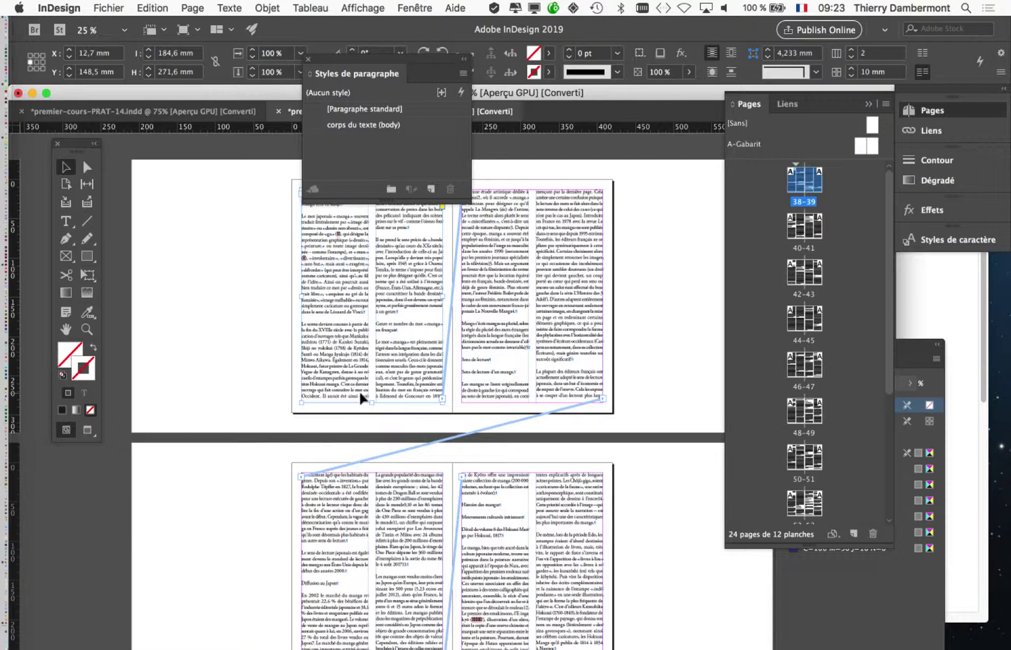
pyautogui.press('super+equal')
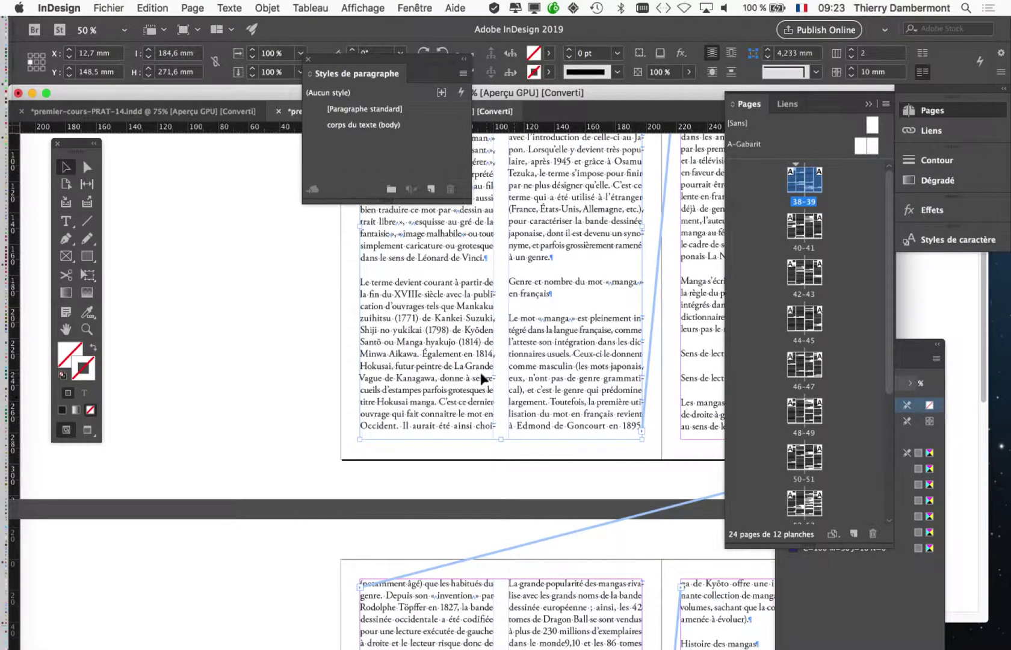
pyautogui.hscroll(5, 276, 415)
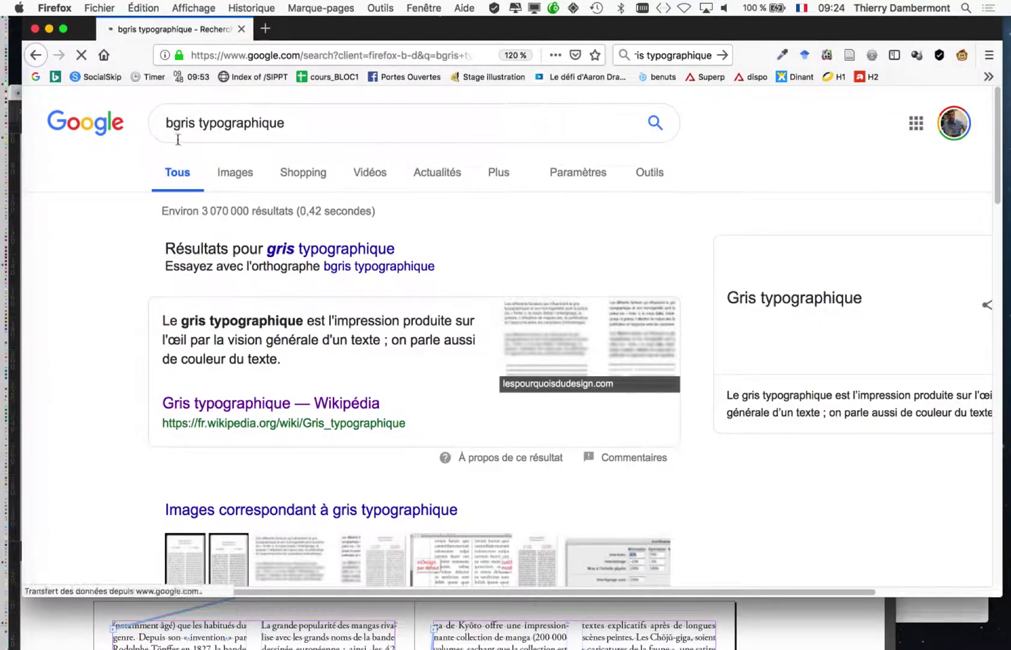
# - Correct the web search to "gris typographique" and show its image results
pyautogui.click(767, 197)
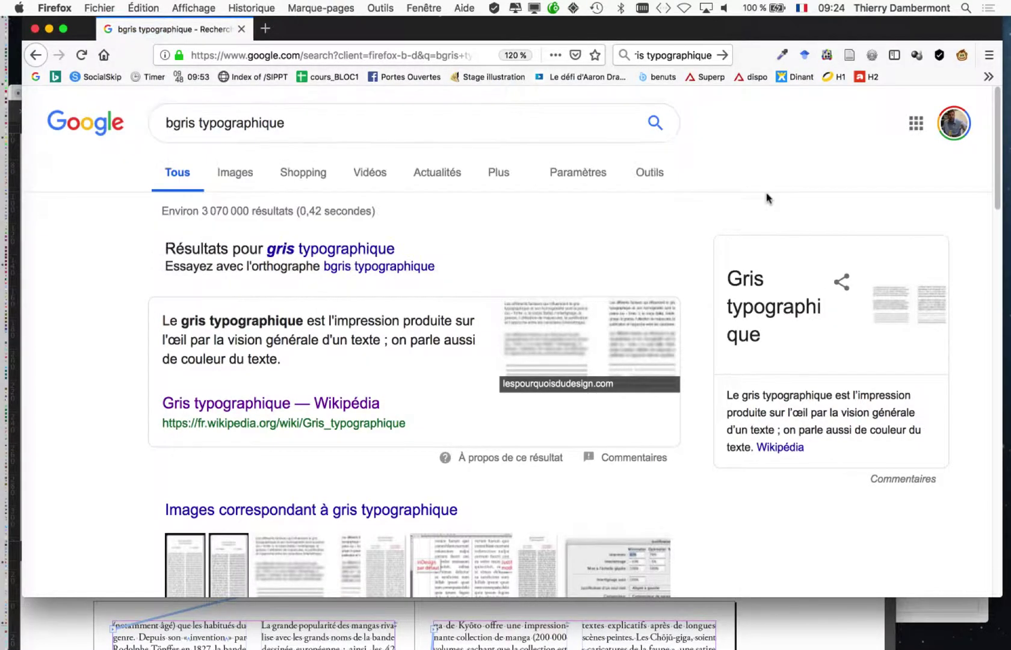
pyautogui.click(340, 250)
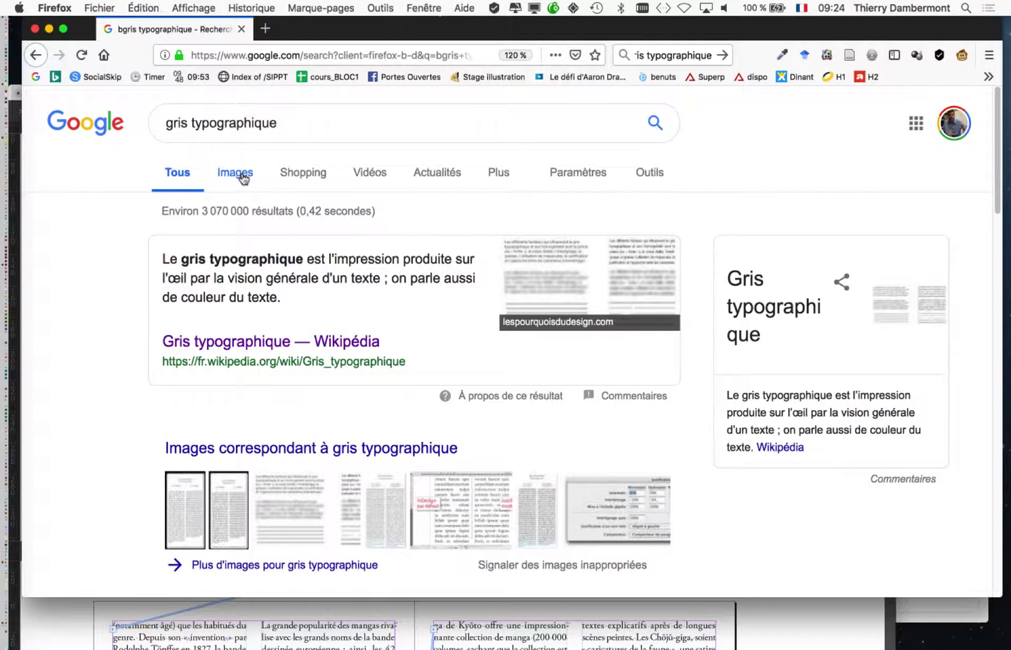
pyautogui.click(236, 174)
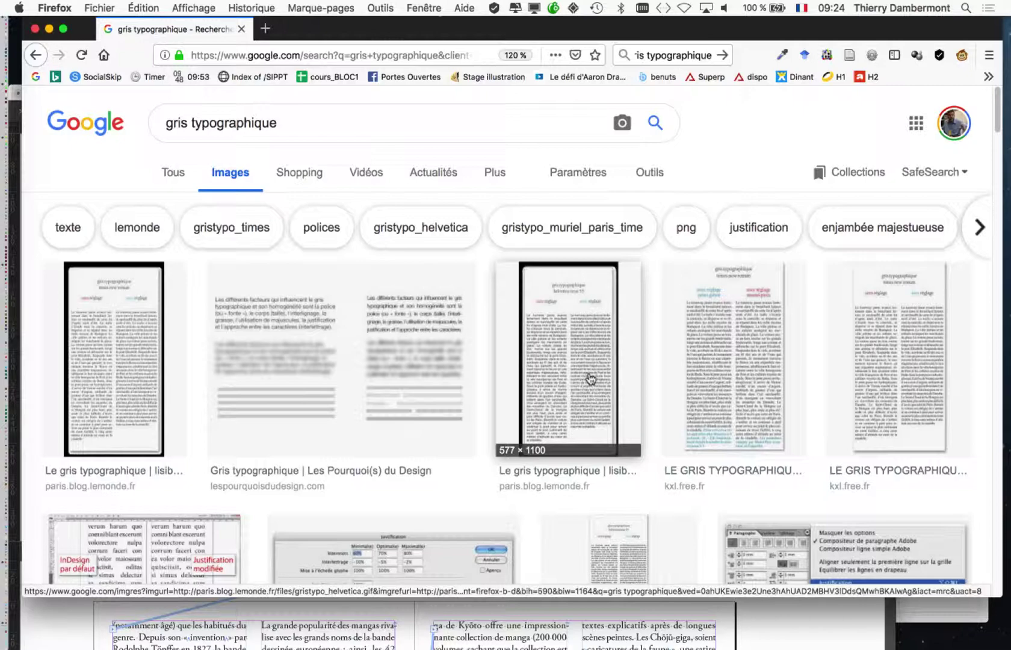
# - View the Helvetica Neue 55 "gris typographique" comparison image at full size, and close it after comparing both text columns
pyautogui.click(589, 377)
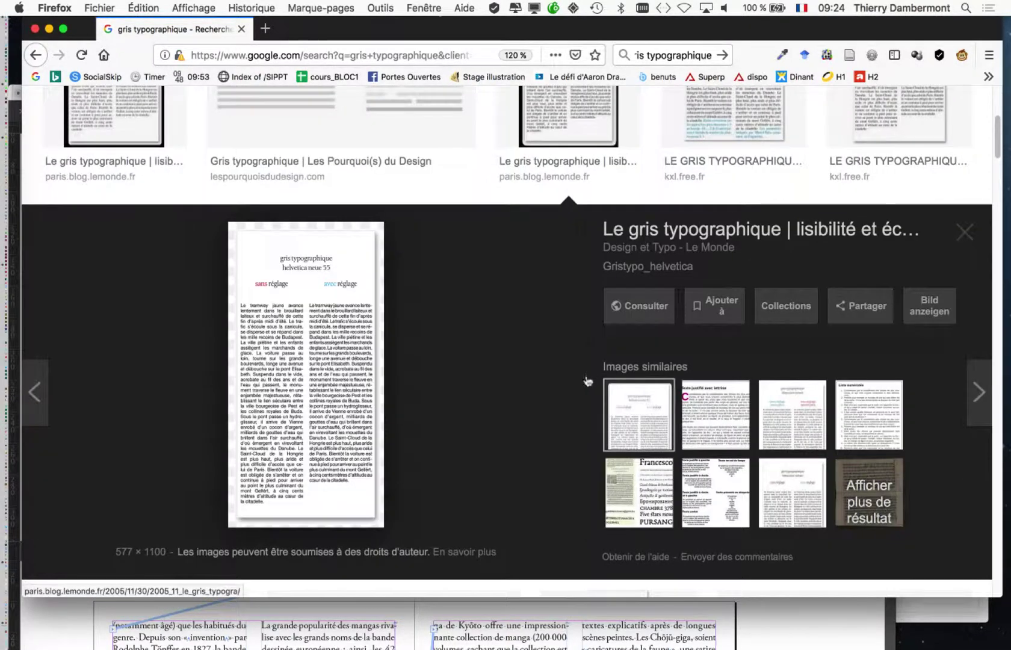
pyautogui.click(925, 313)
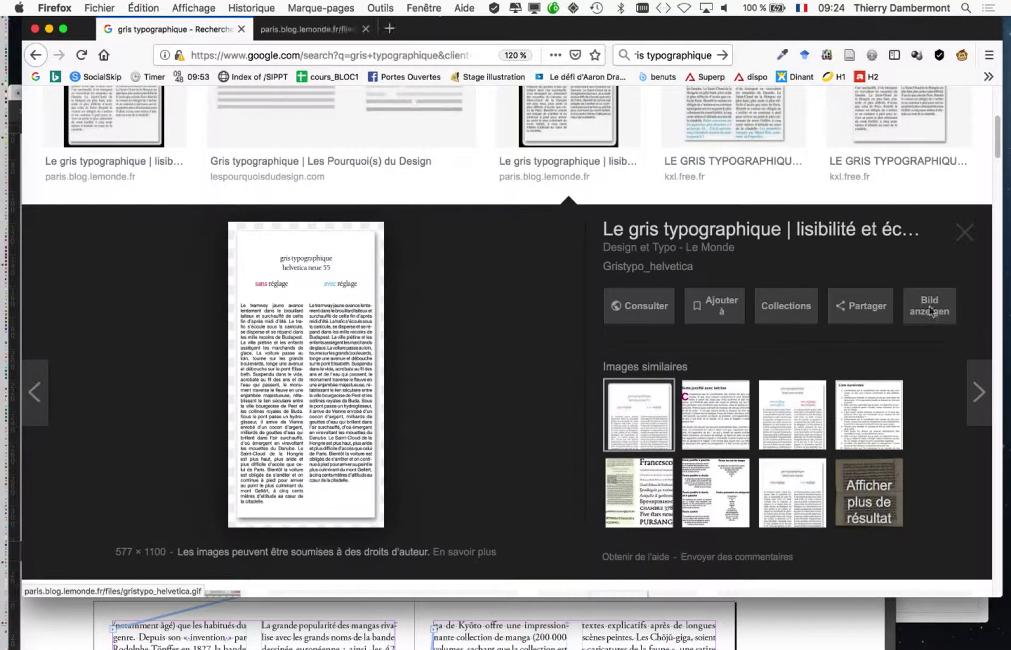
pyautogui.click(269, 36)
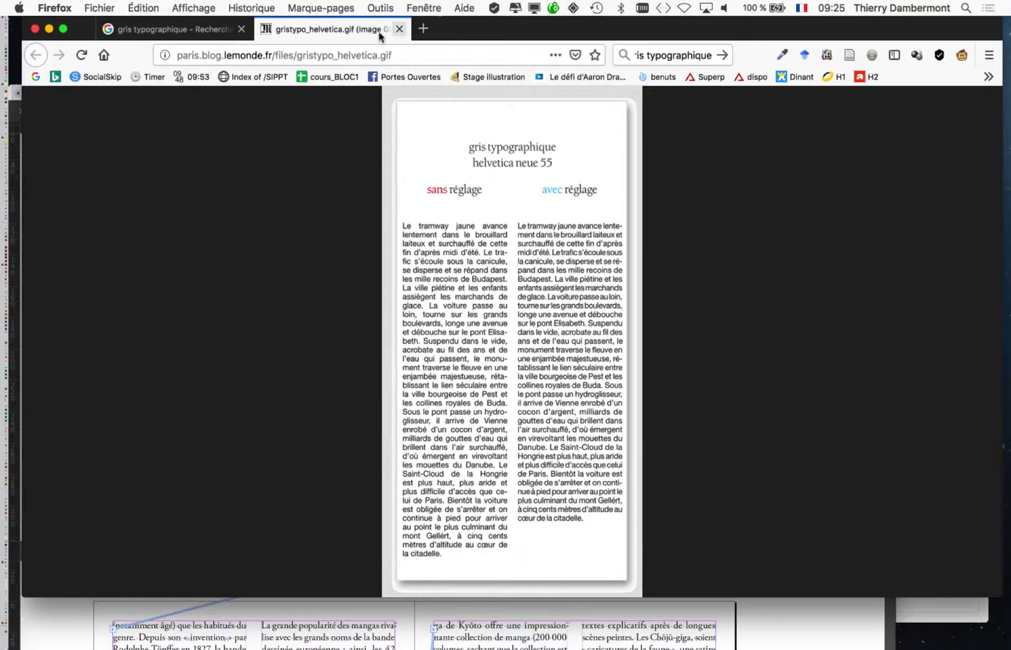
pyautogui.click(399, 28)
# - Switch back to InDesign, deselect the text frame, and move the floating tools and paragraph styles off the text columns
pyautogui.press('super+Tab')
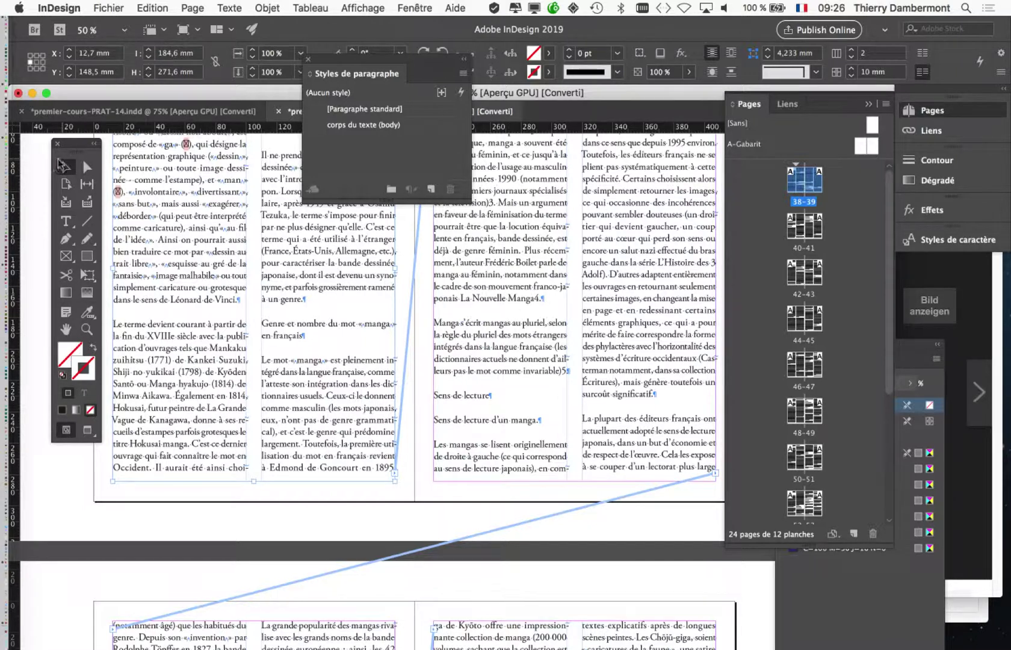
pyautogui.moveTo(75, 144); pyautogui.dragTo(51, 142)
pyautogui.click(87, 179)
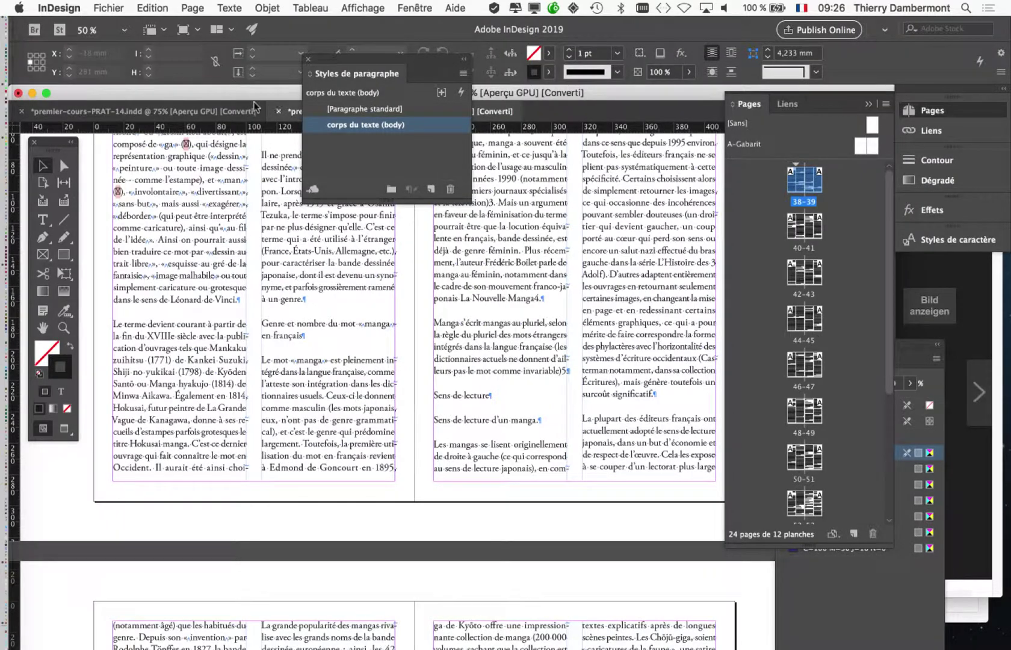
pyautogui.moveTo(352, 60); pyautogui.dragTo(656, 222)
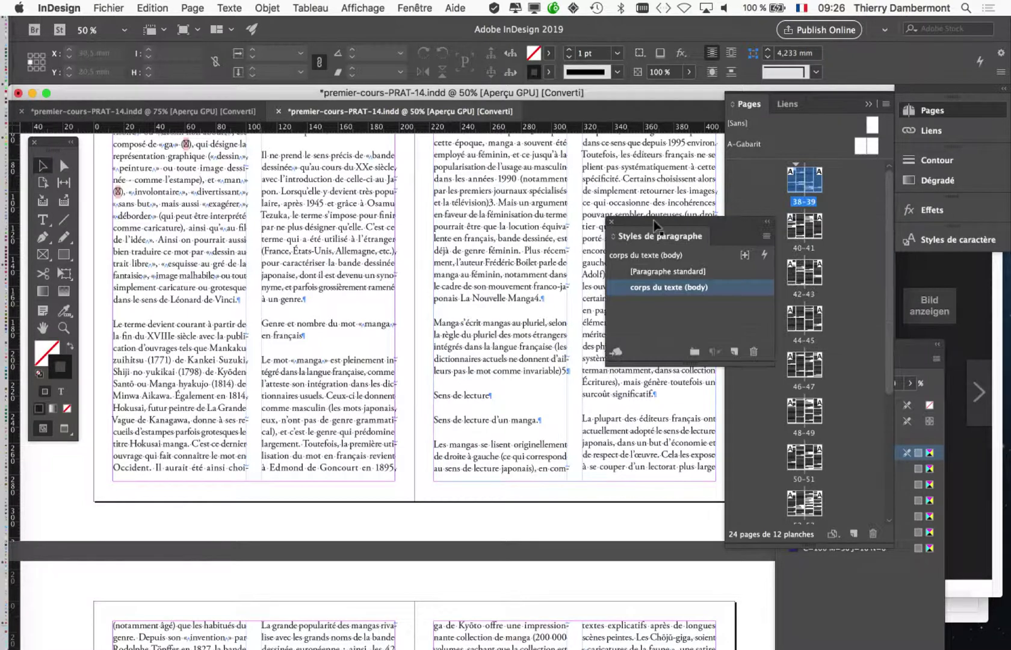
# - Open the options of the "corps du texte (body)" paragraph style with preview enabled, keeping the dialog beside the text columns
pyautogui.scroll(1, 231, 312)
pyautogui.hscroll(-5, 228, 310)
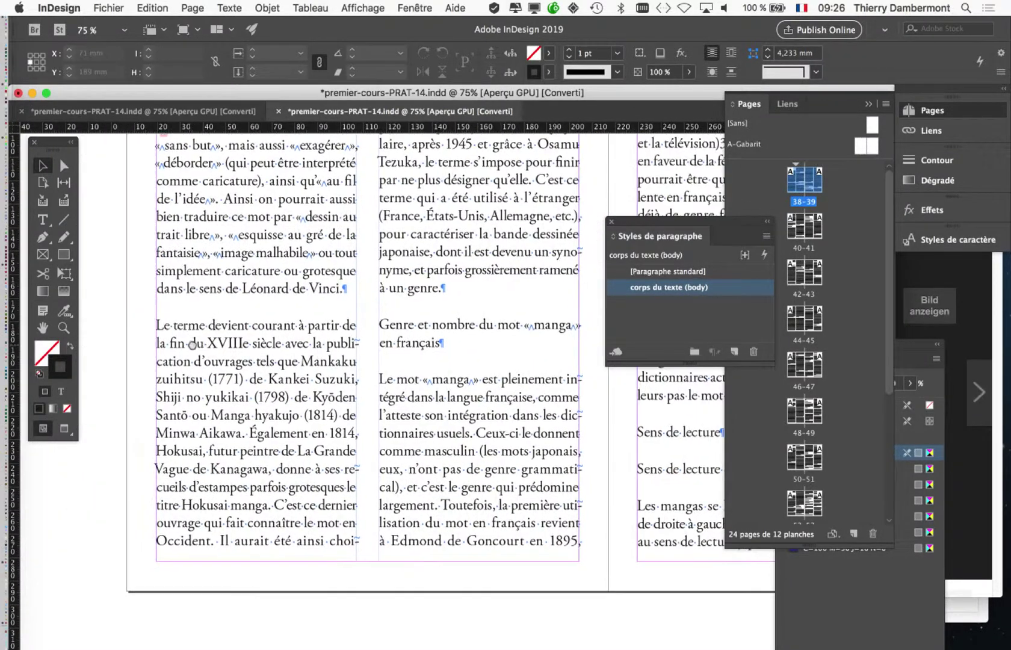
pyautogui.hscroll(2, 271, 322)
pyautogui.scroll(-1, 270, 322)
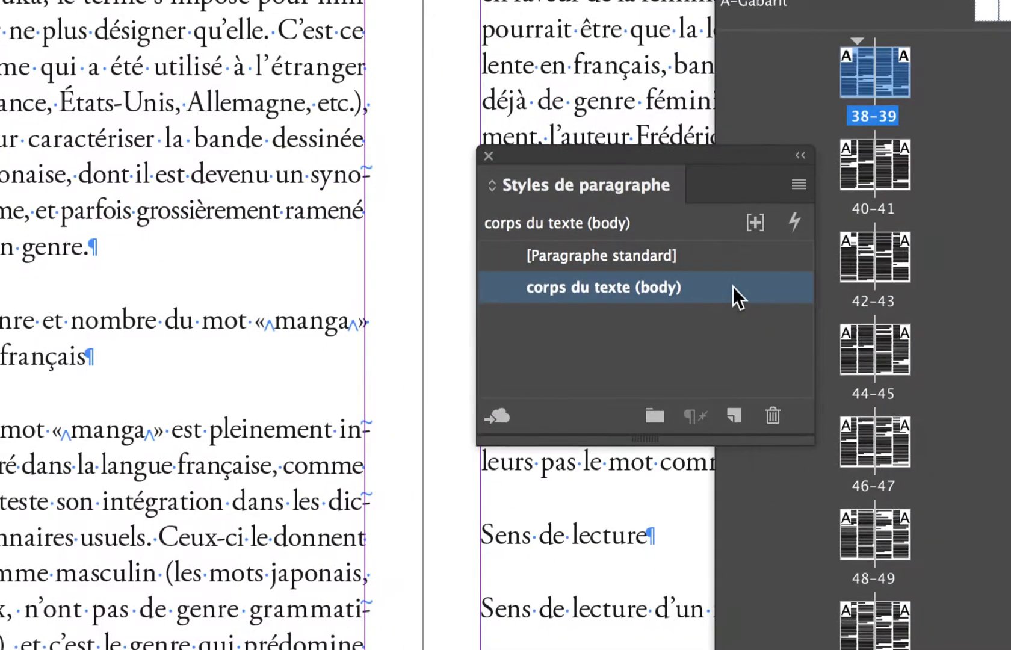
pyautogui.doubleClick(732, 286)
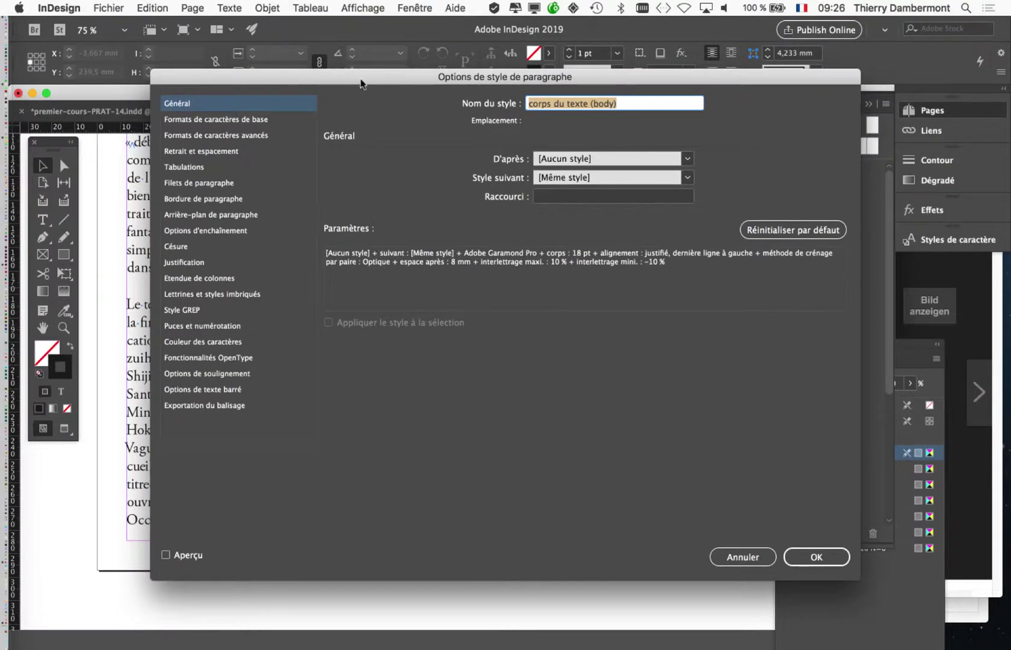
pyautogui.moveTo(564, 80); pyautogui.dragTo(969, 97)
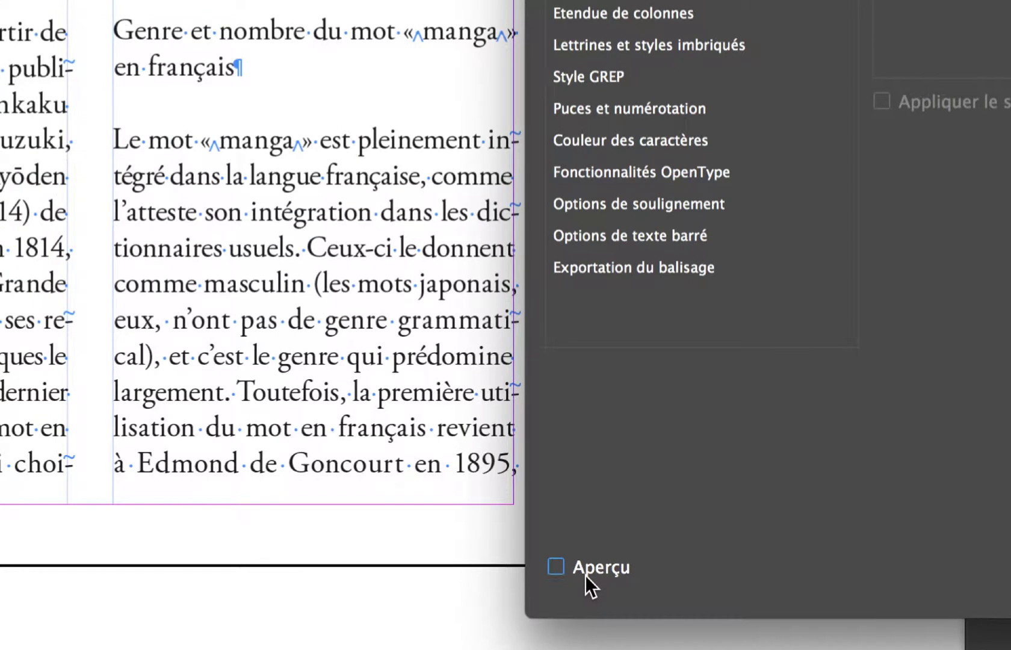
pyautogui.click(586, 576)
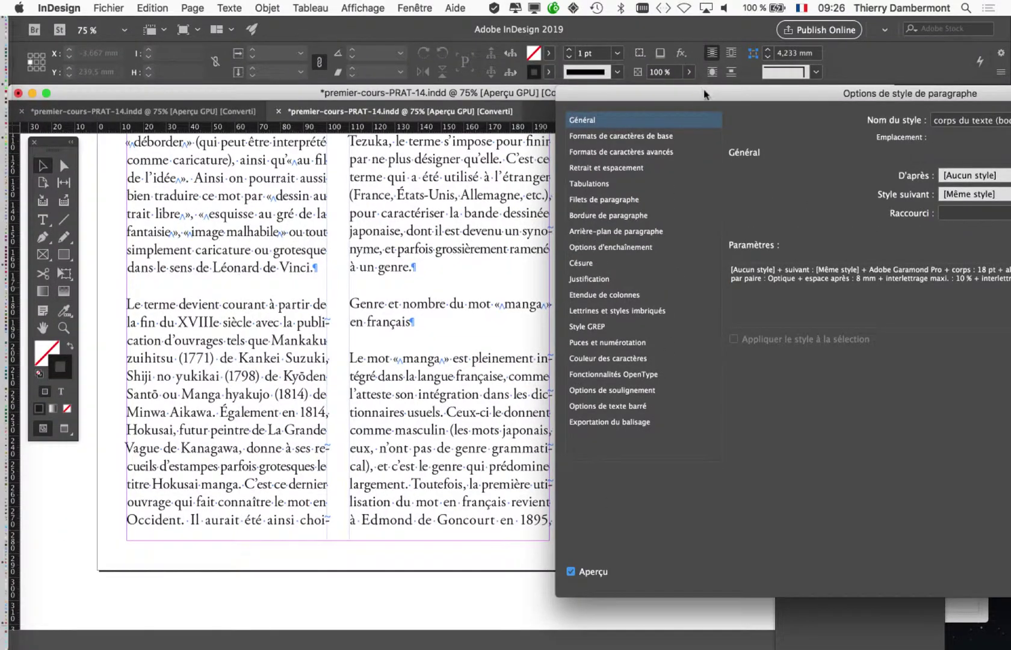
pyautogui.moveTo(704, 95); pyautogui.dragTo(696, 372)
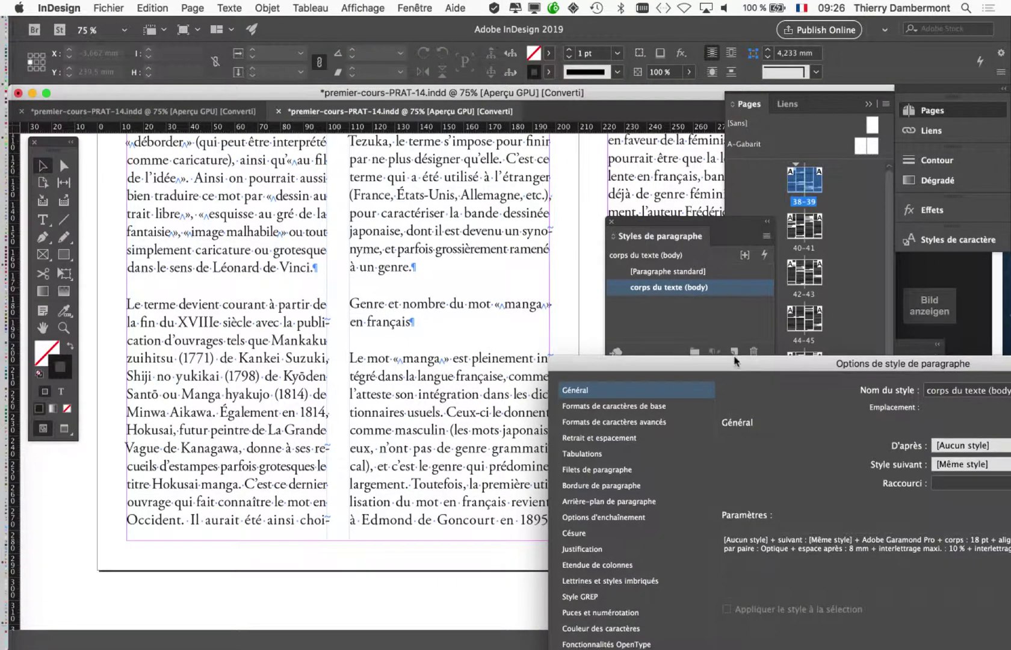
pyautogui.moveTo(734, 361); pyautogui.dragTo(760, 38)
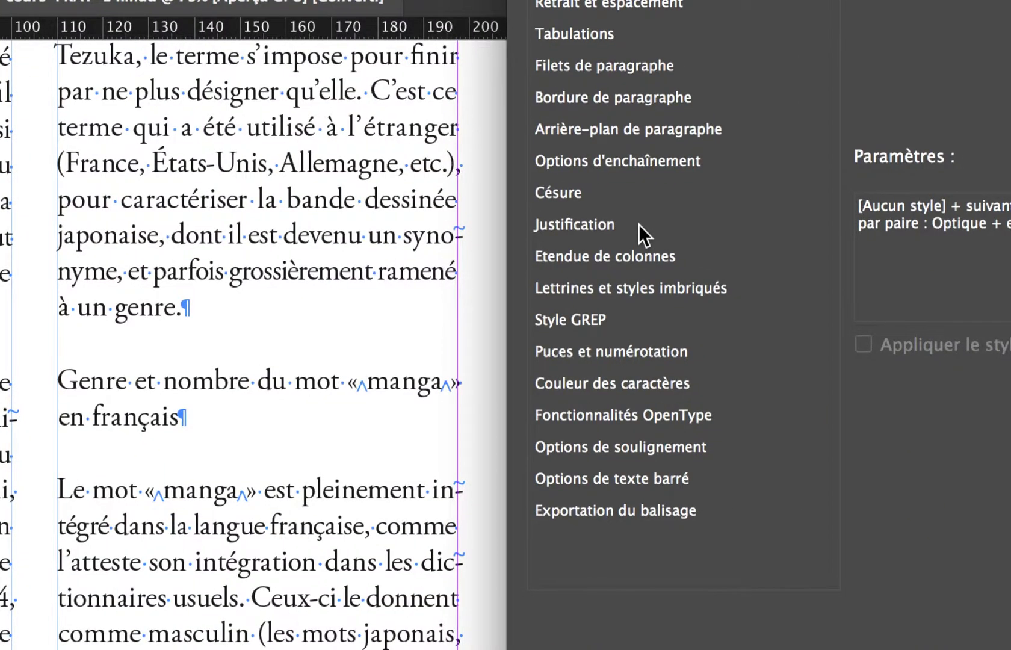
# - Examine the minimum and maximum word spacing and letter spacing in the paragraph style's Justification settings
pyautogui.click(638, 224)
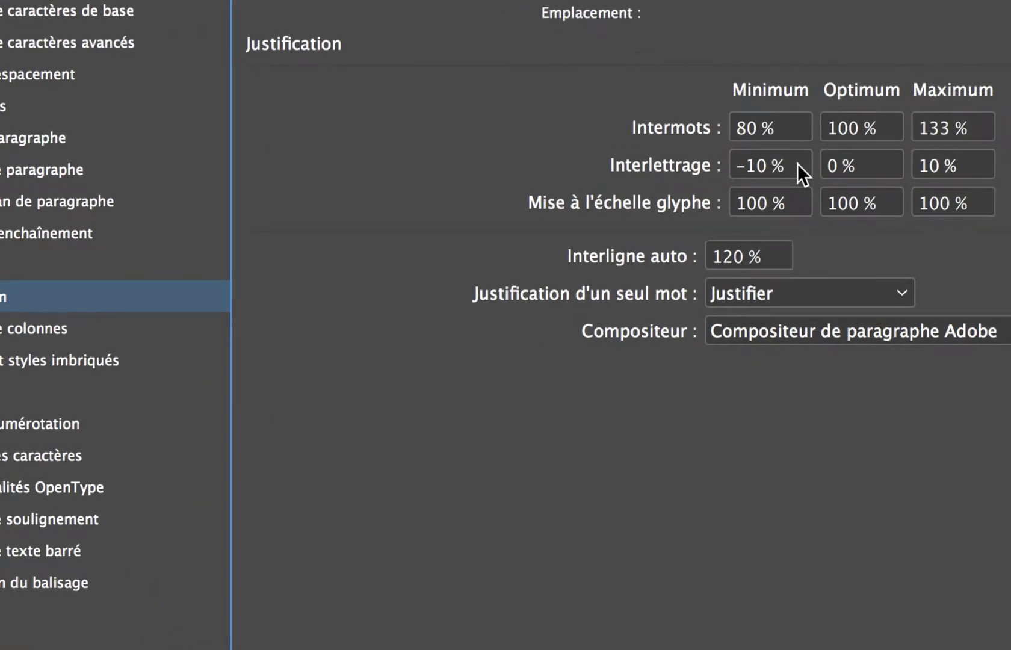
pyautogui.click(797, 163)
pyautogui.click(912, 166)
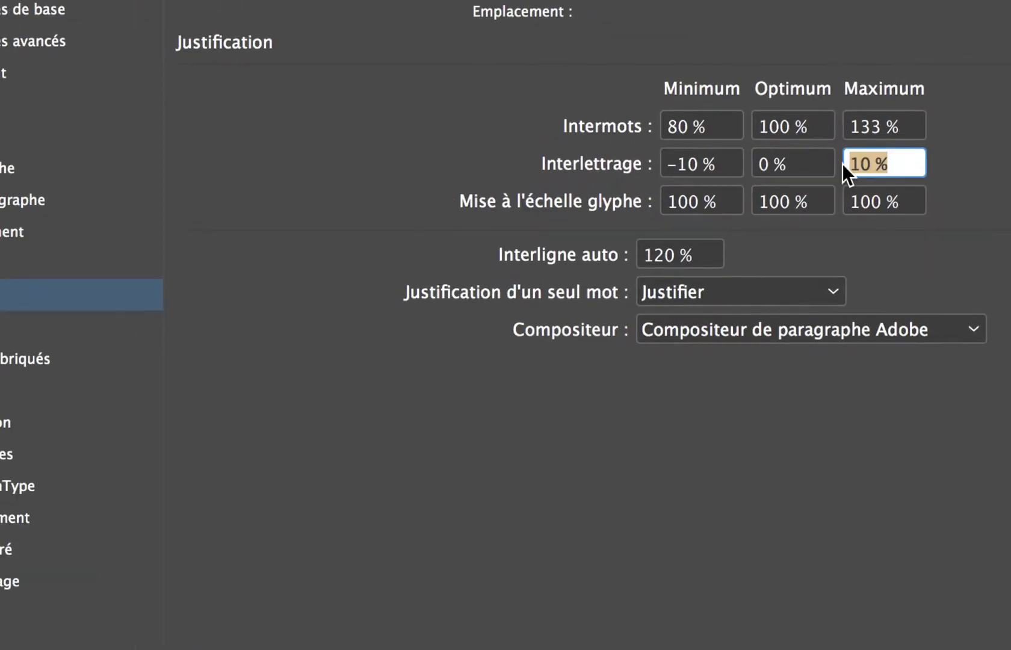
pyautogui.click(725, 164)
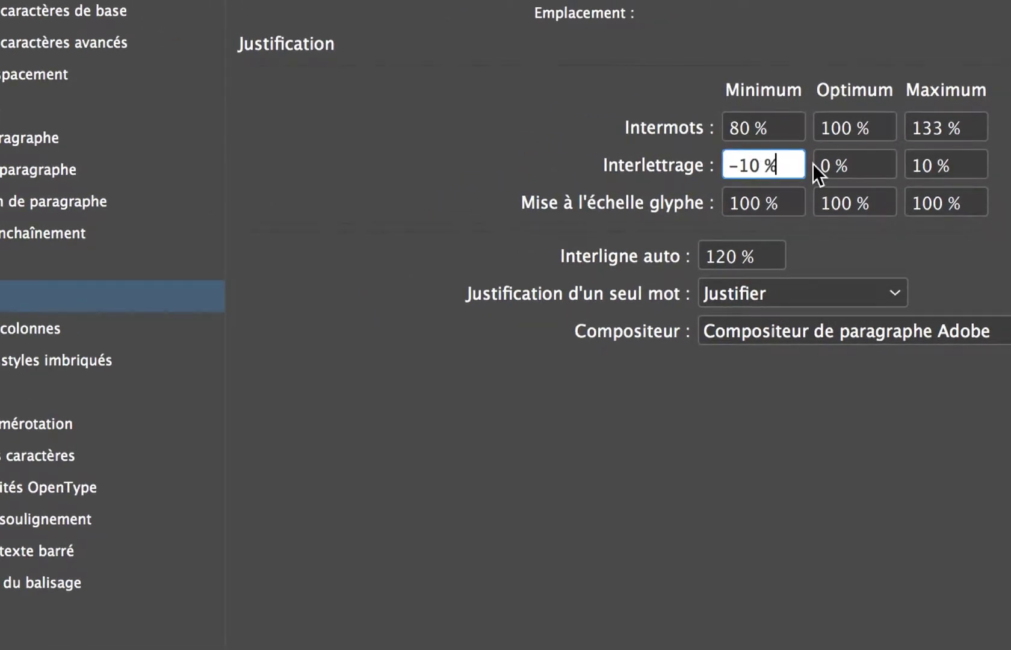
pyautogui.click(956, 165)
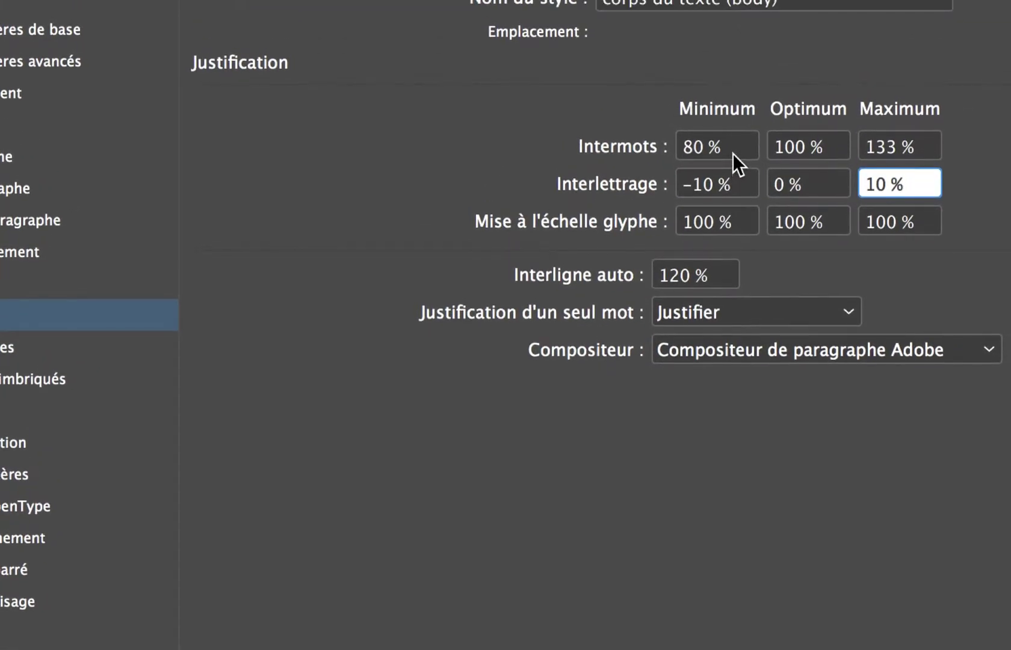
pyautogui.click(732, 153)
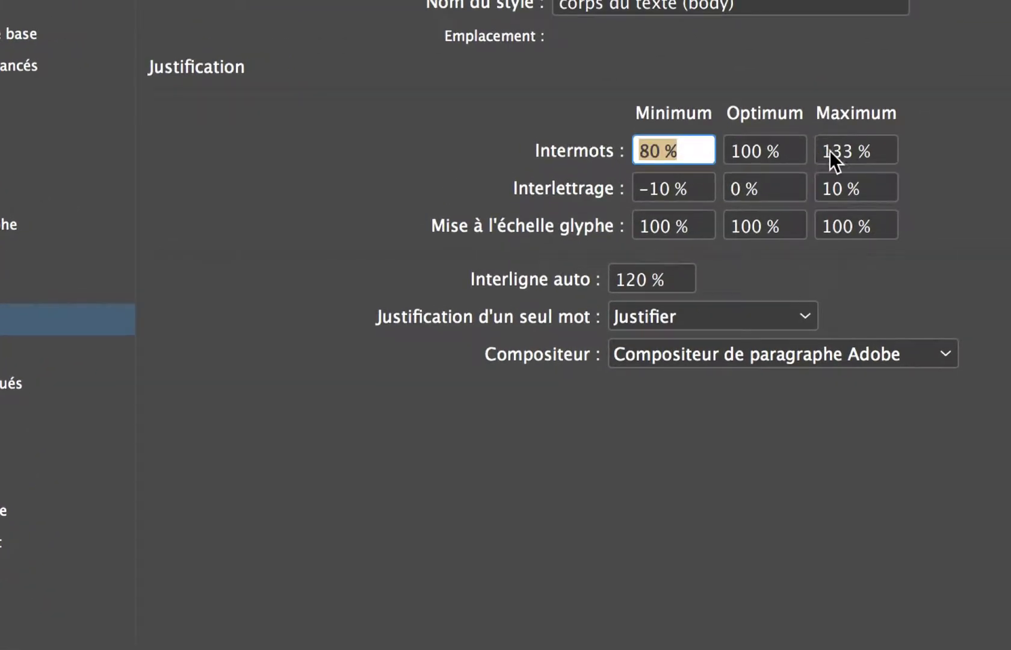
pyautogui.click(857, 152)
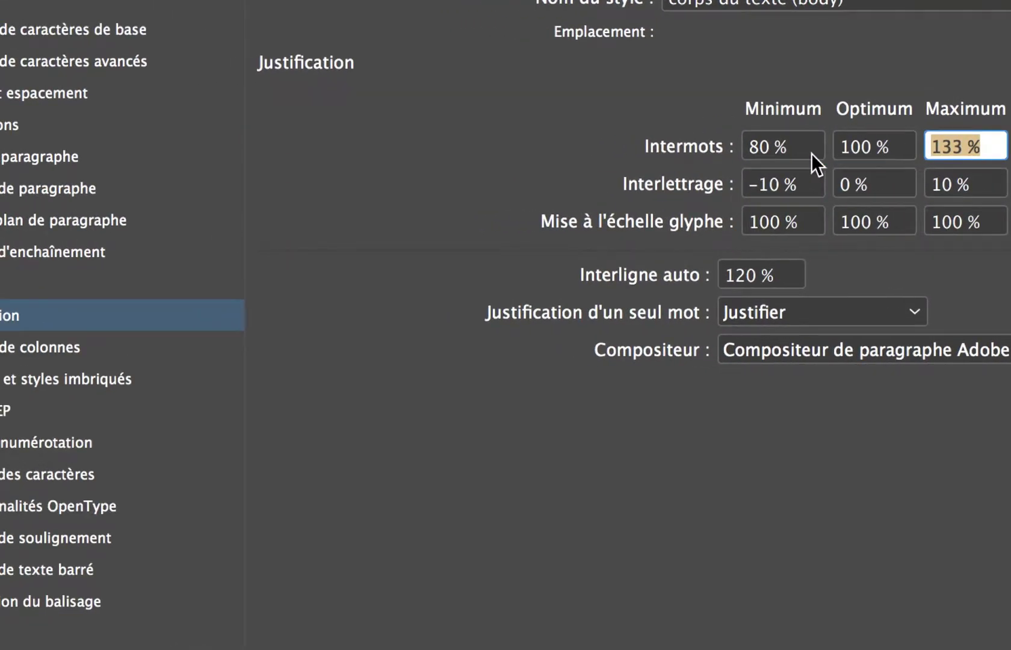
pyautogui.click(811, 154)
pyautogui.click(980, 152)
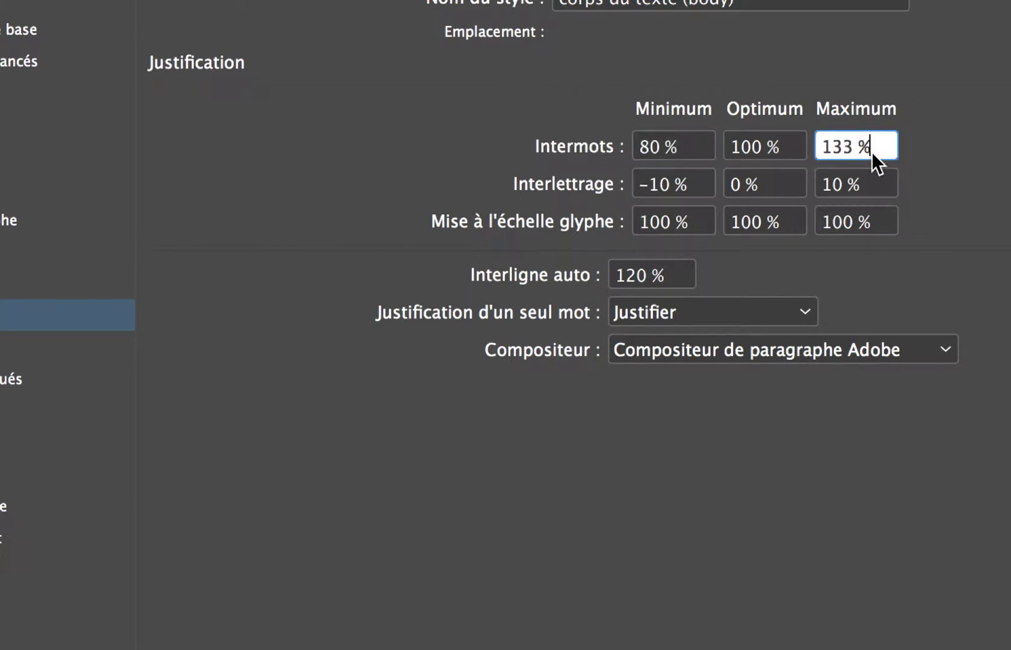
pyautogui.click(678, 186)
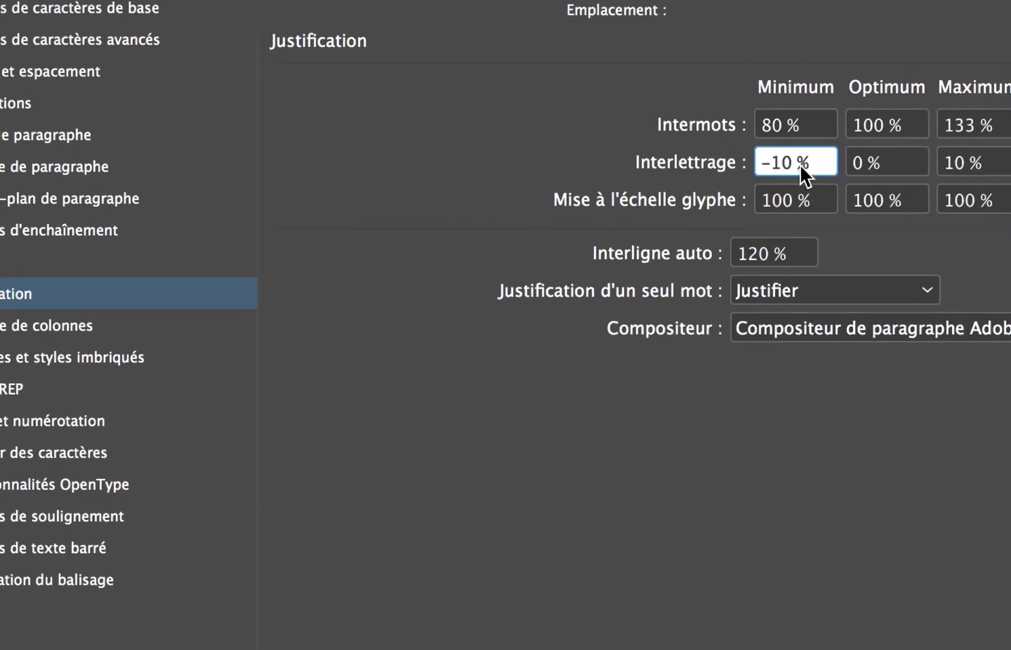
pyautogui.click(990, 164)
pyautogui.moveTo(990, 163); pyautogui.dragTo(952, 168)
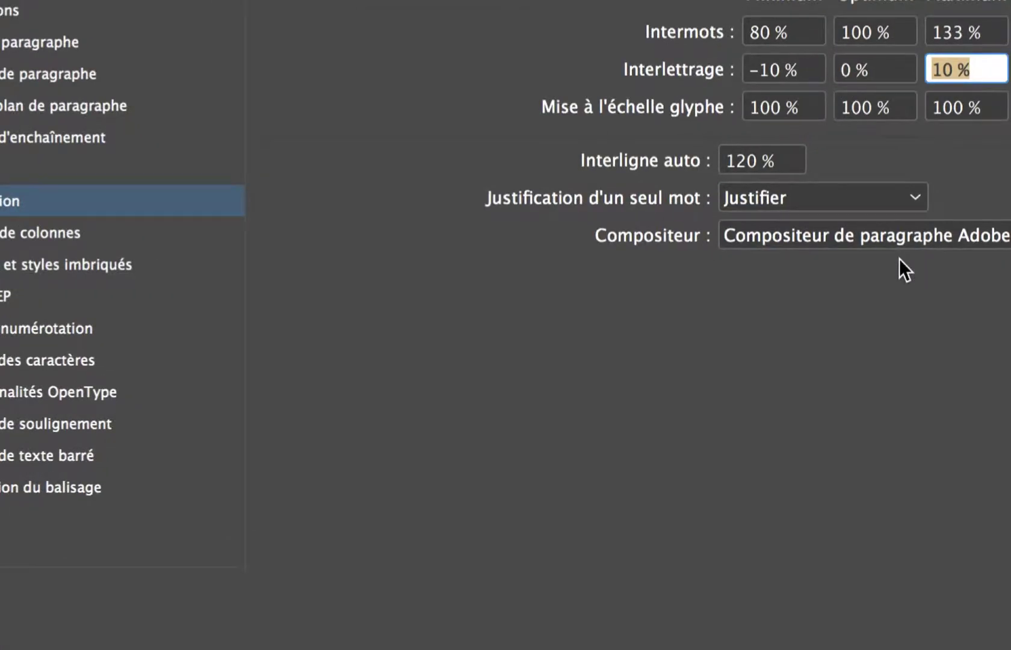
# - Set the style's letter spacing (Interlettrage) to a minimum of -15 % and a maximum of 15 %, keeping the text column in view
pyautogui.click(750, 69)
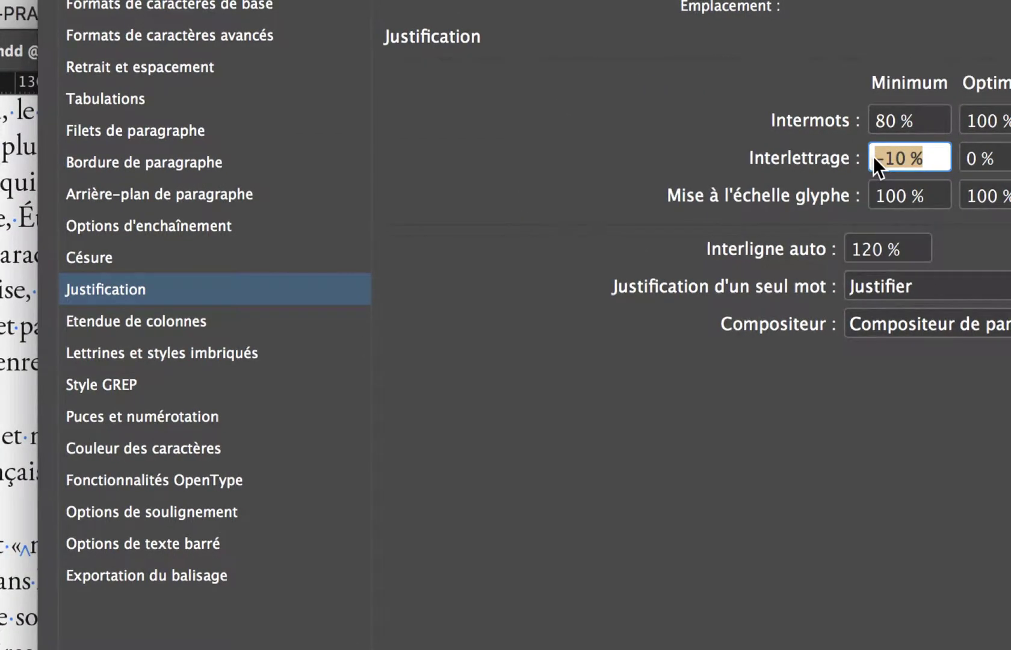
pyautogui.write('-15')
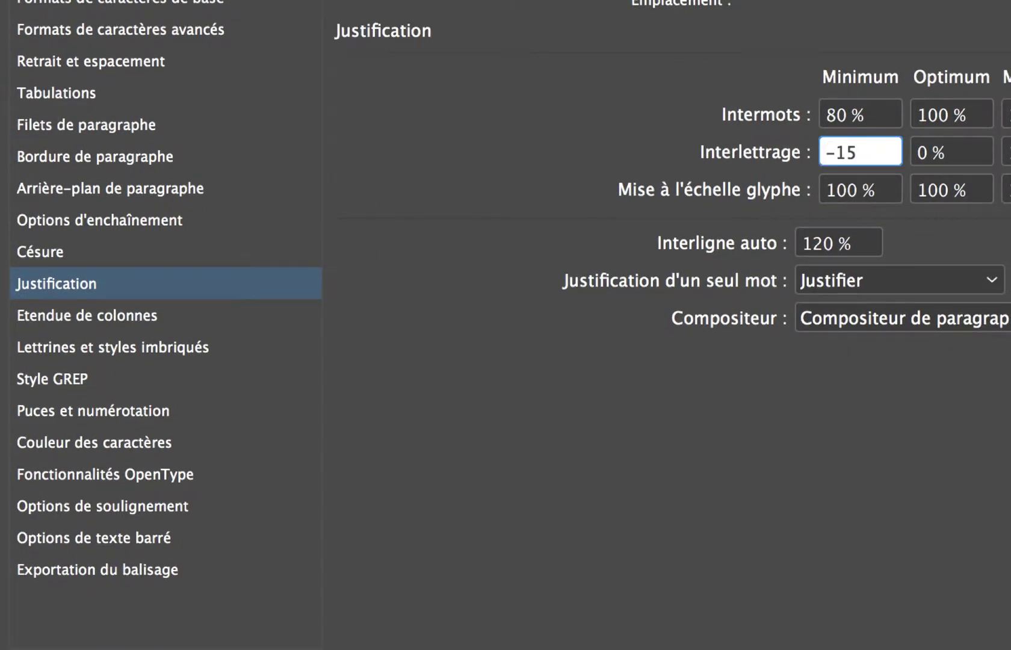
pyautogui.click(1007, 150)
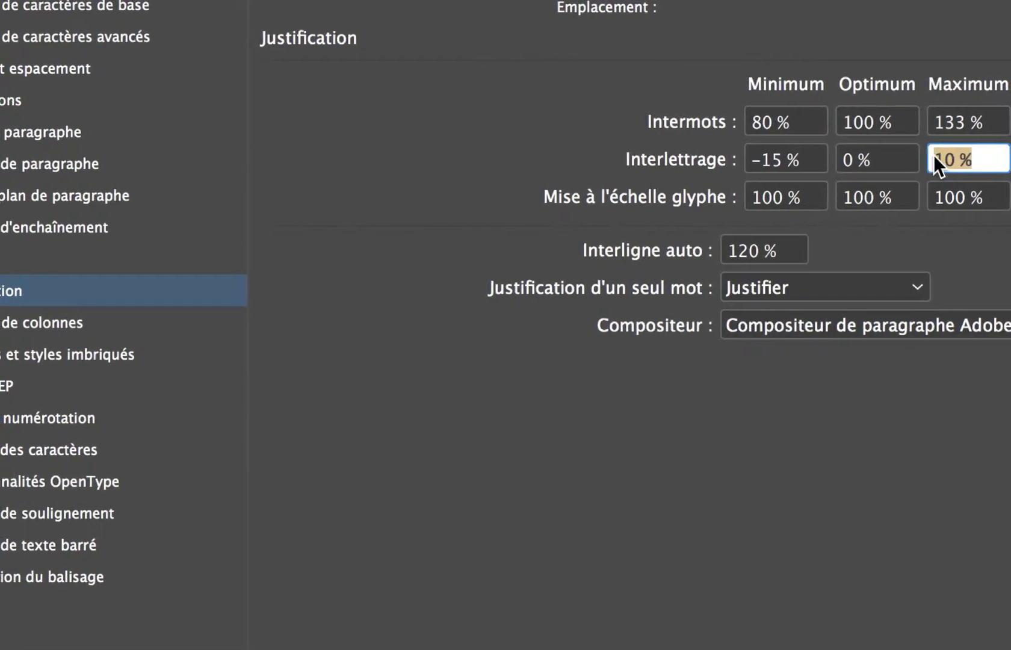
pyautogui.write('15')
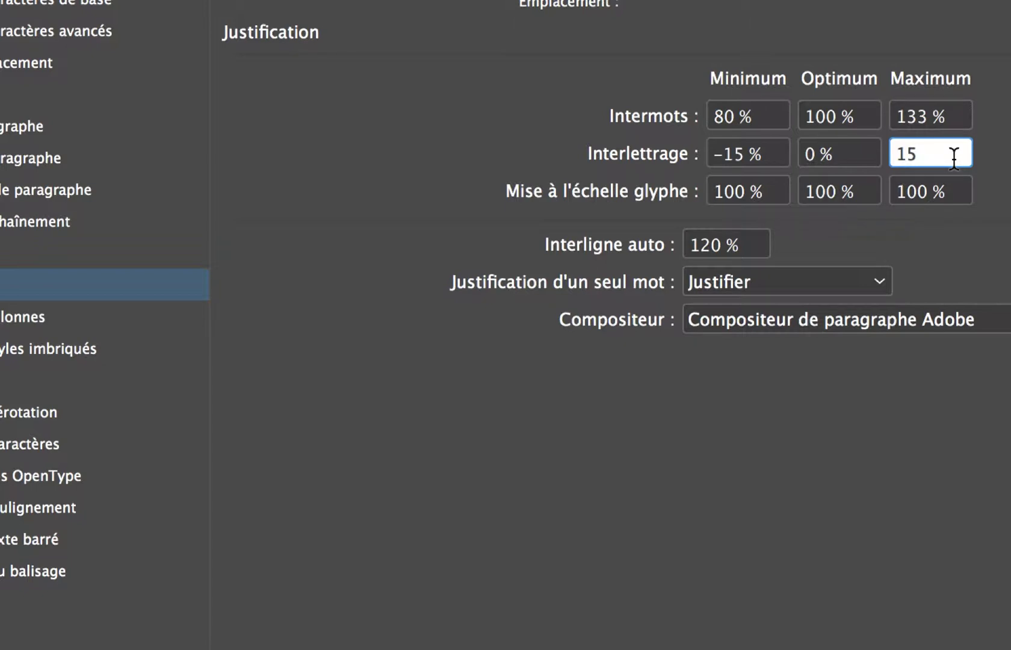
pyautogui.press('Tab')
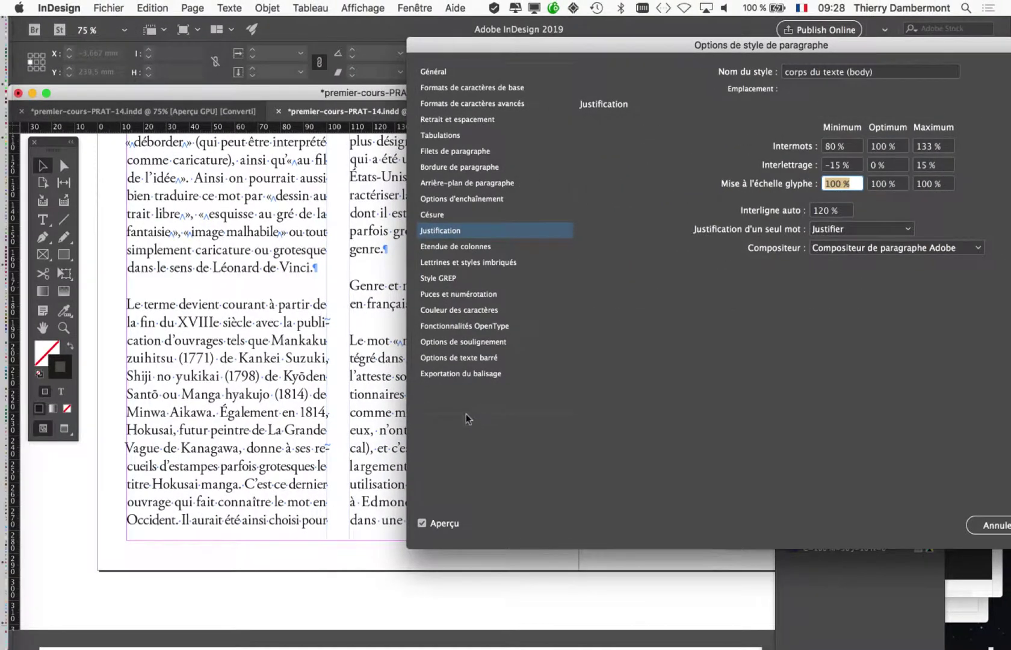
pyautogui.moveTo(484, 43); pyautogui.dragTo(411, 5)
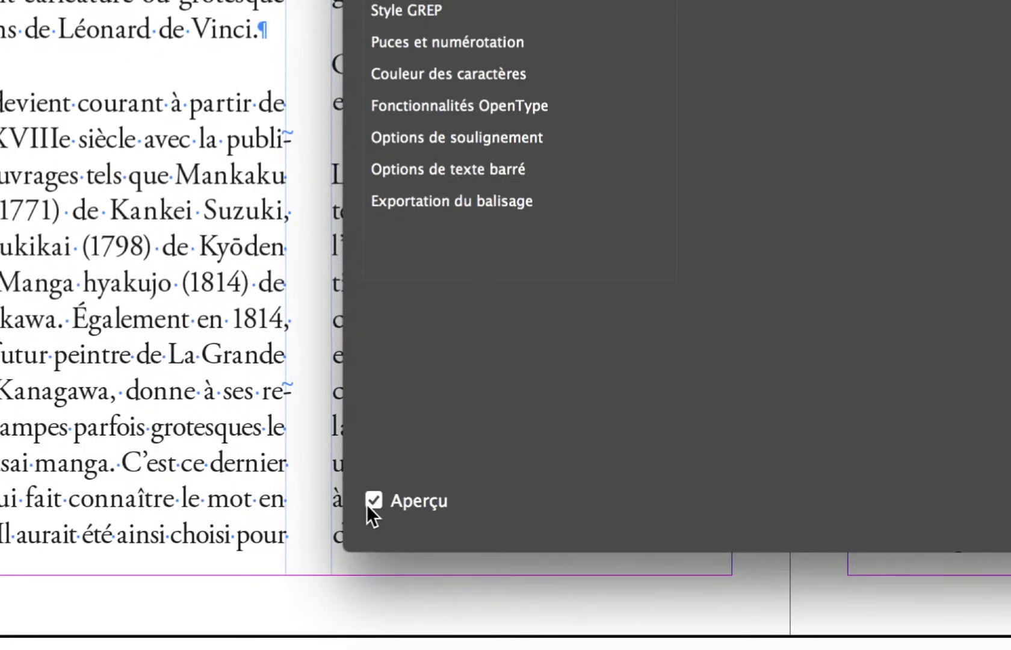
# - Compare the text columns with the style preview repeatedly switched off and on to judge the letter spacing change
pyautogui.click(374, 500)
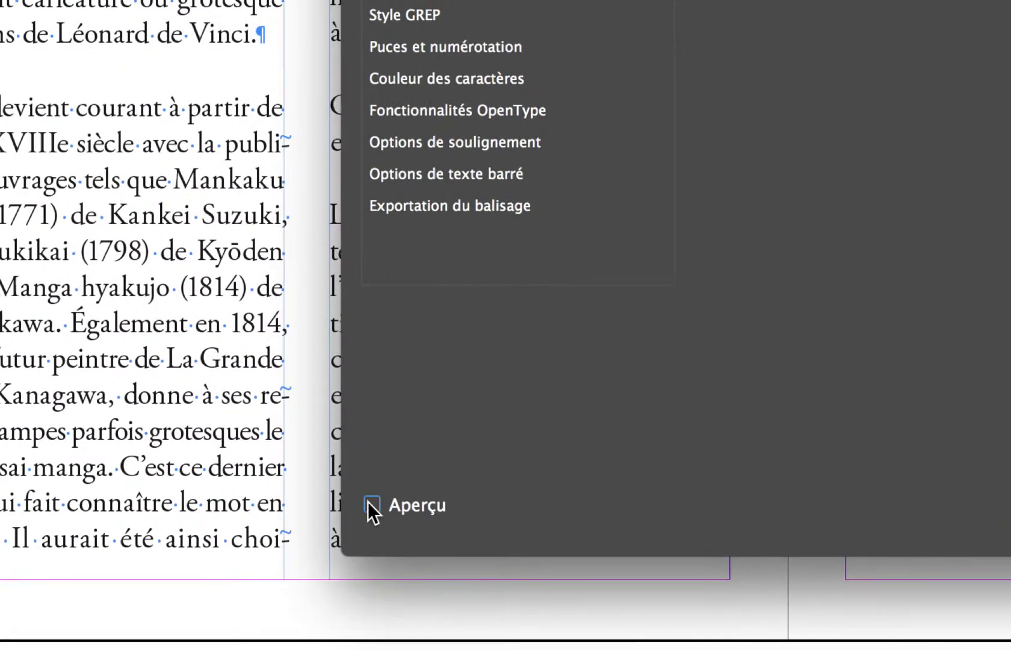
pyautogui.click(374, 500)
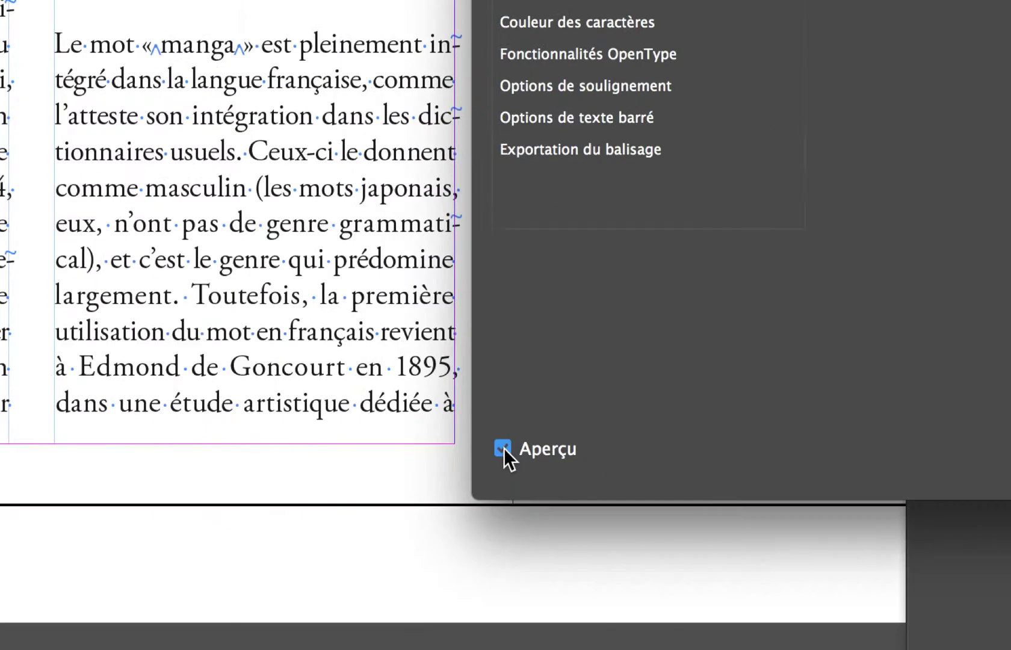
pyautogui.click(503, 448)
pyautogui.click(503, 448)
pyautogui.click(503, 448)
pyautogui.click(503, 448)
pyautogui.click(503, 448)
pyautogui.click(502, 449)
pyautogui.click(503, 448)
pyautogui.click(503, 448)
pyautogui.click(503, 448)
pyautogui.click(503, 448)
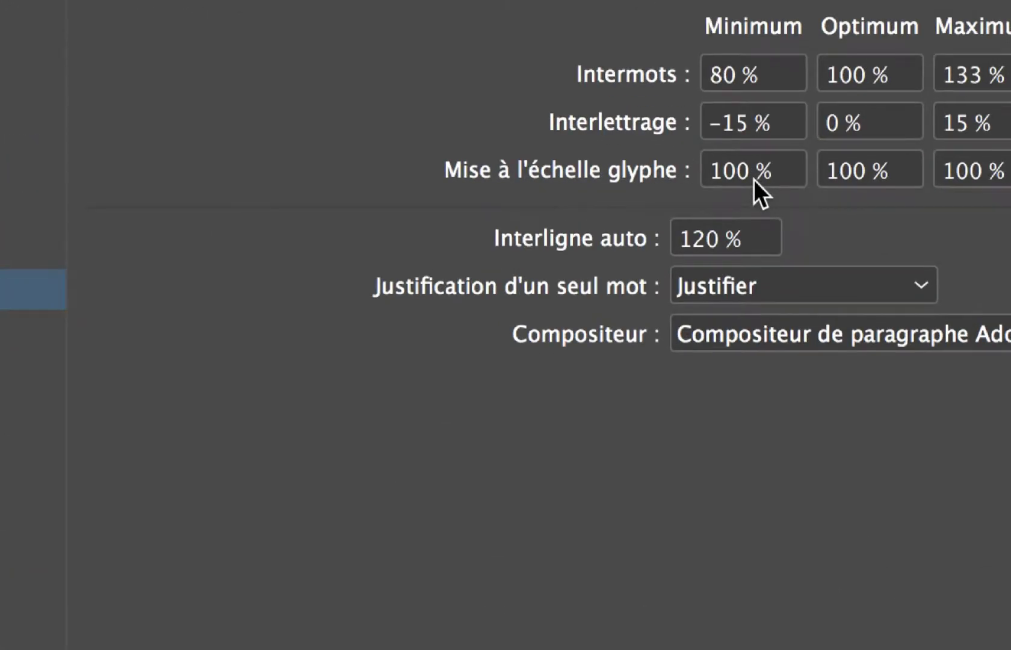
# - Set the style's letter spacing (Interlettrage) to a minimum of -10 % and a maximum of 10 %
pyautogui.click(777, 164)
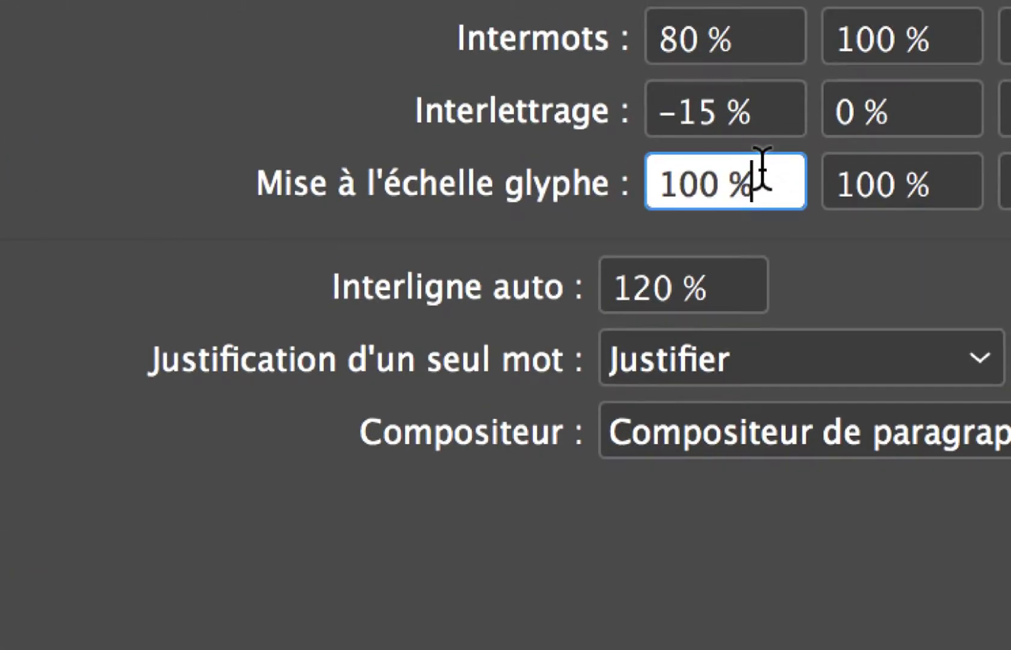
pyautogui.doubleClick(710, 111)
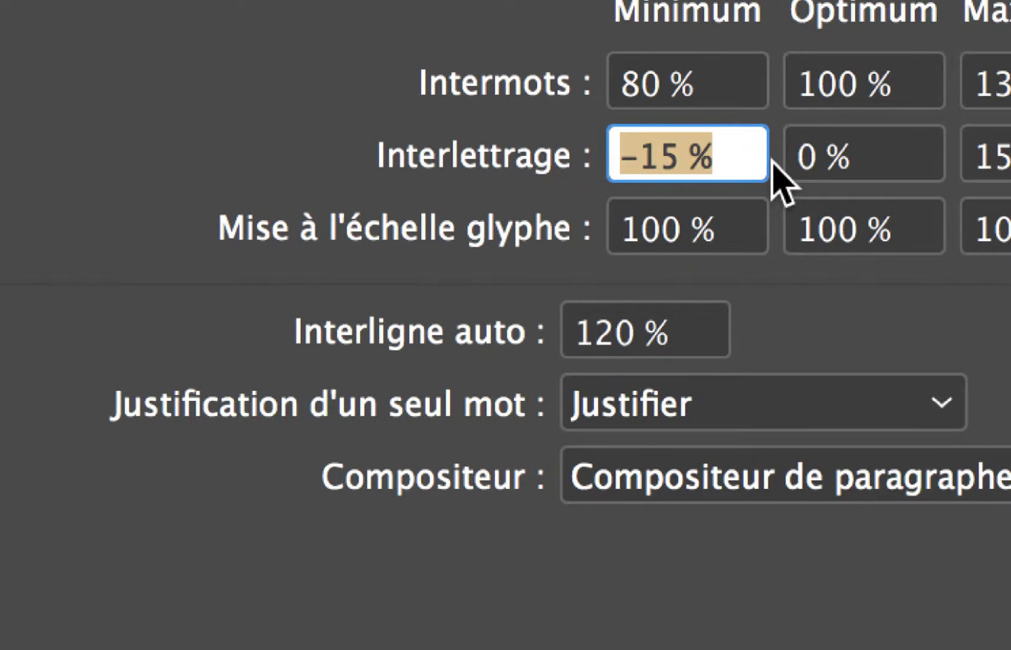
pyautogui.write('-10')
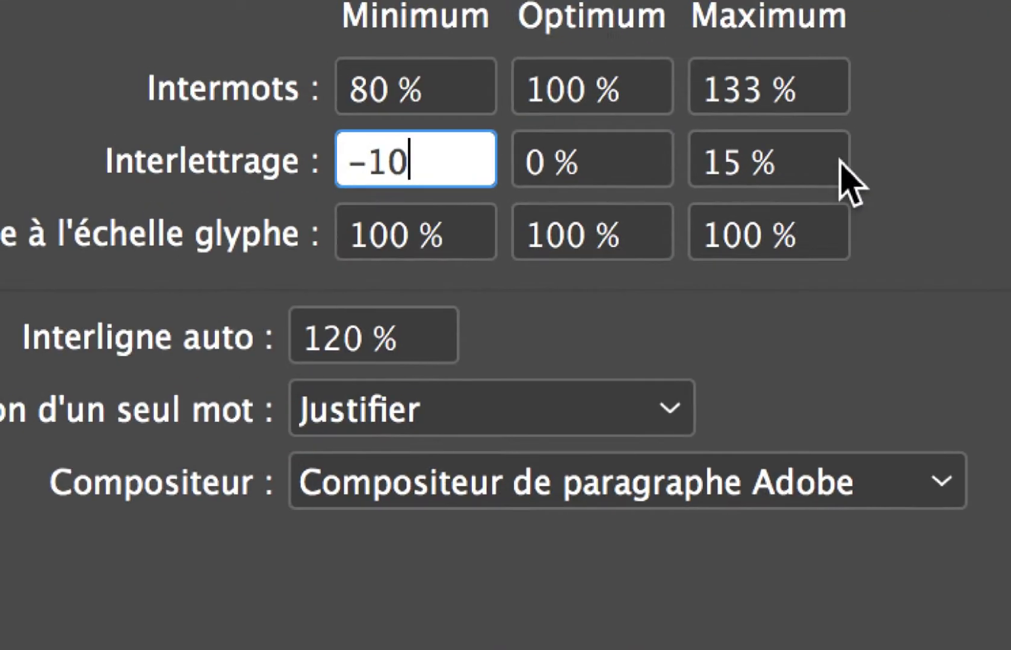
pyautogui.doubleClick(747, 163)
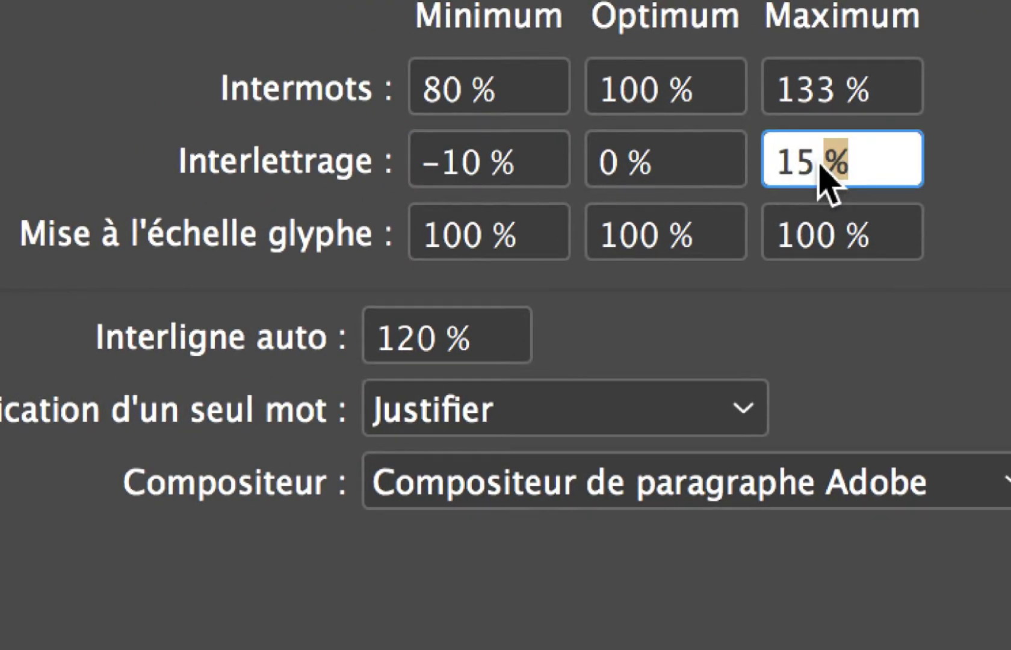
pyautogui.write('10')
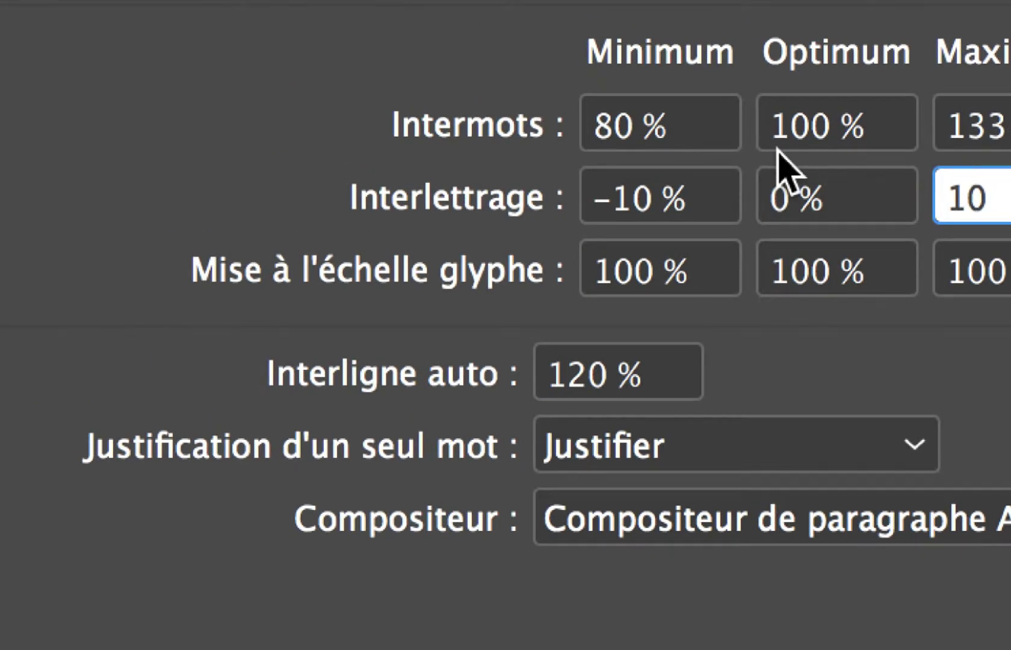
# - Set the style's glyph scaling (Mise à l'échelle glyphe) to a minimum of 90 % and a maximum of 110 %
pyautogui.click(709, 270)
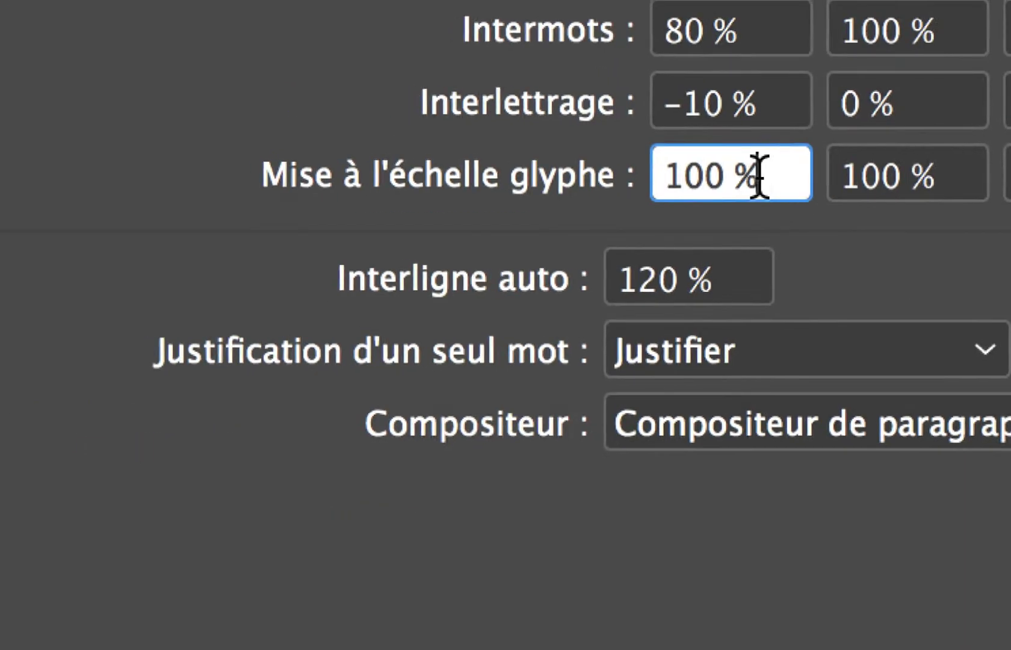
pyautogui.tripleClick(739, 175)
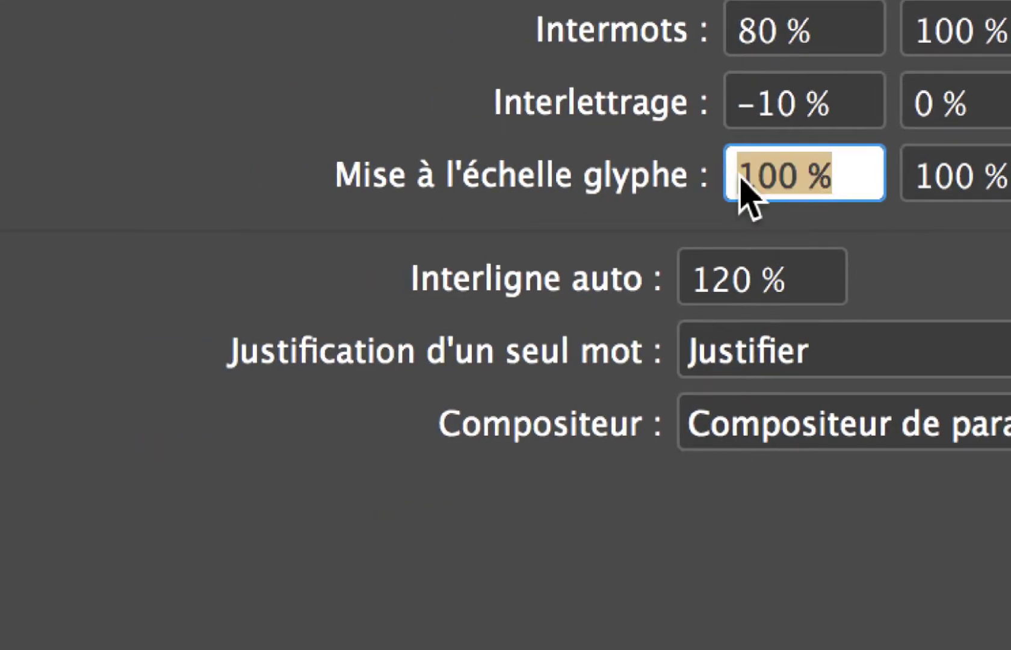
pyautogui.write('90')
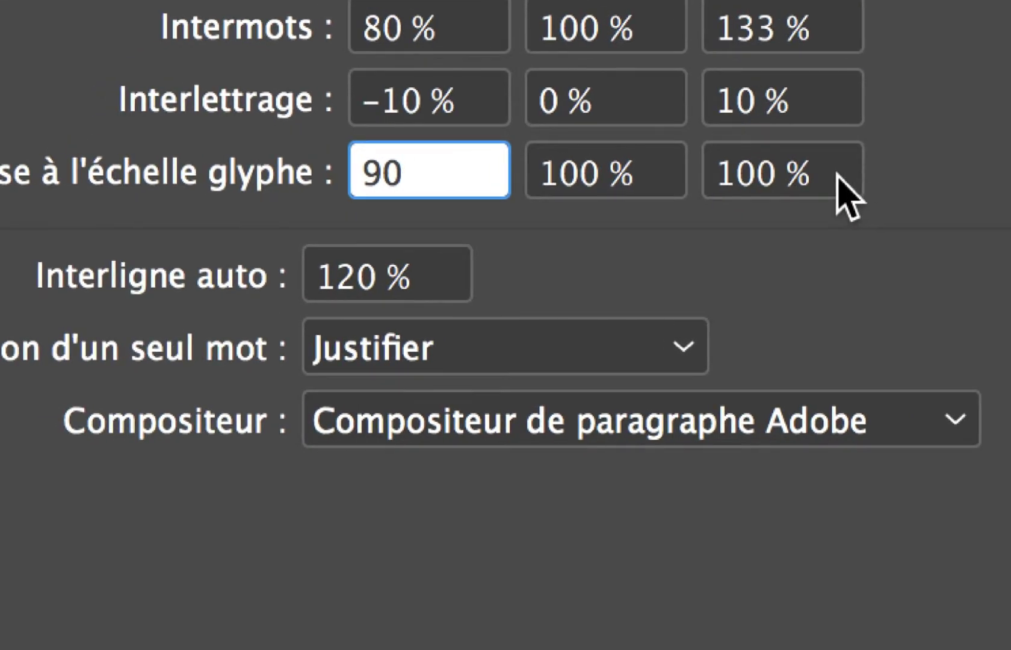
pyautogui.press('Tab')
pyautogui.press('Tab')
pyautogui.moveTo(836, 179); pyautogui.dragTo(731, 173)
pyautogui.press('BackSpace')
pyautogui.write('10')
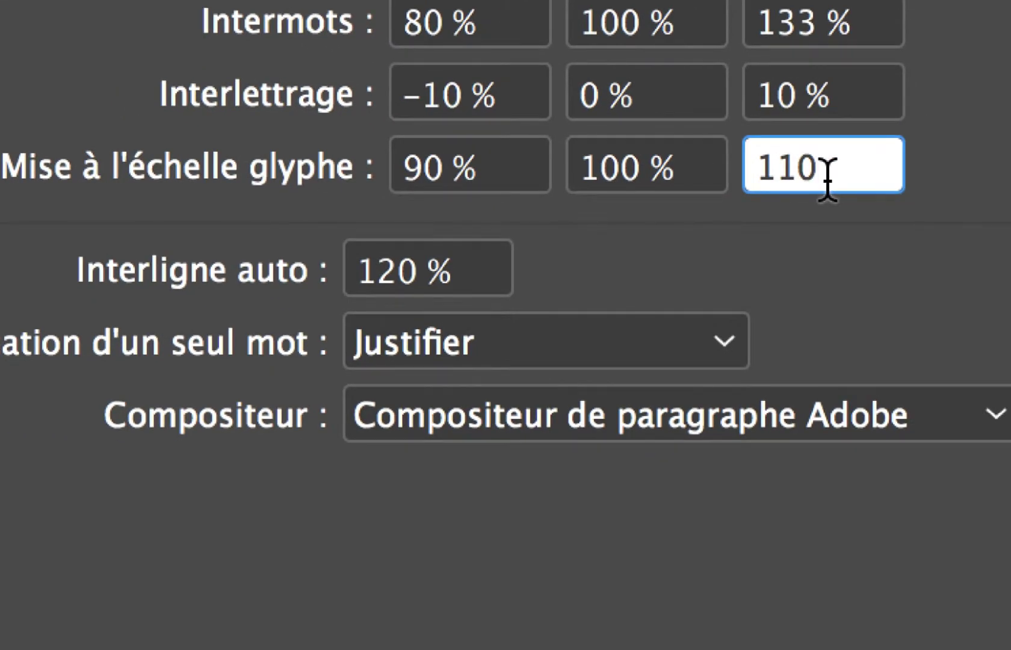
pyautogui.press('Tab')
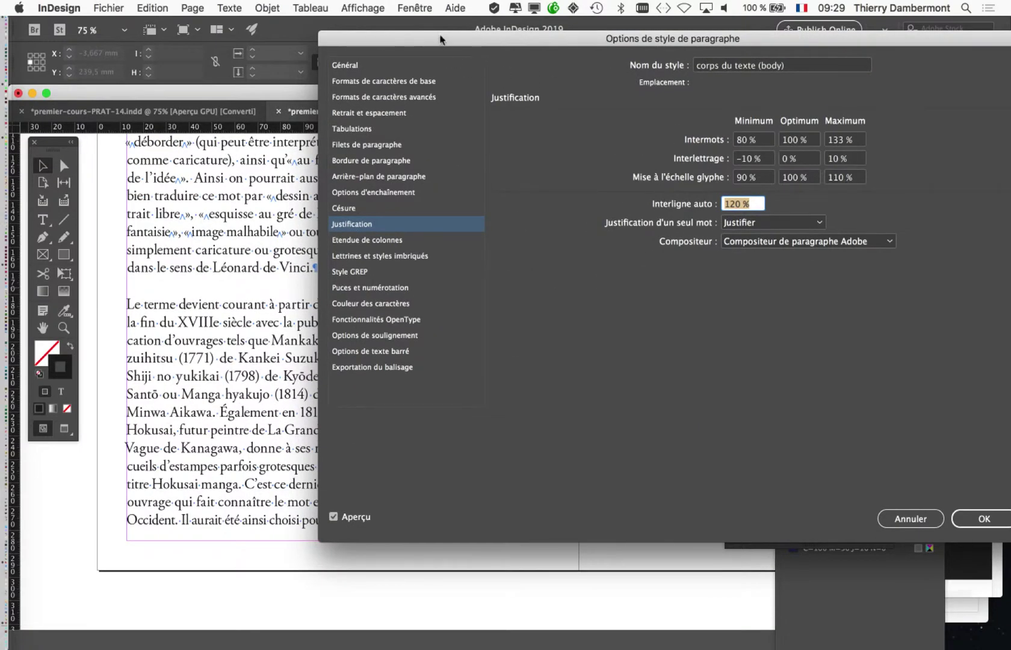
# - Move the dialog off the columns, compare the text with preview off and on, and apply the paragraph style's Justification settings
pyautogui.moveTo(439, 40); pyautogui.dragTo(696, 57)
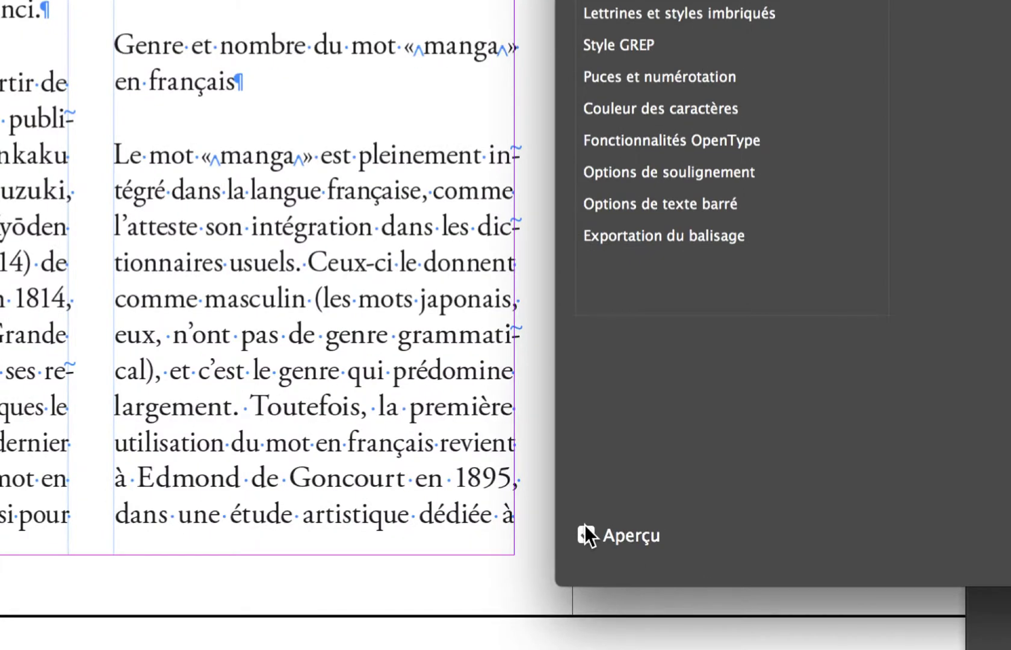
pyautogui.click(584, 527)
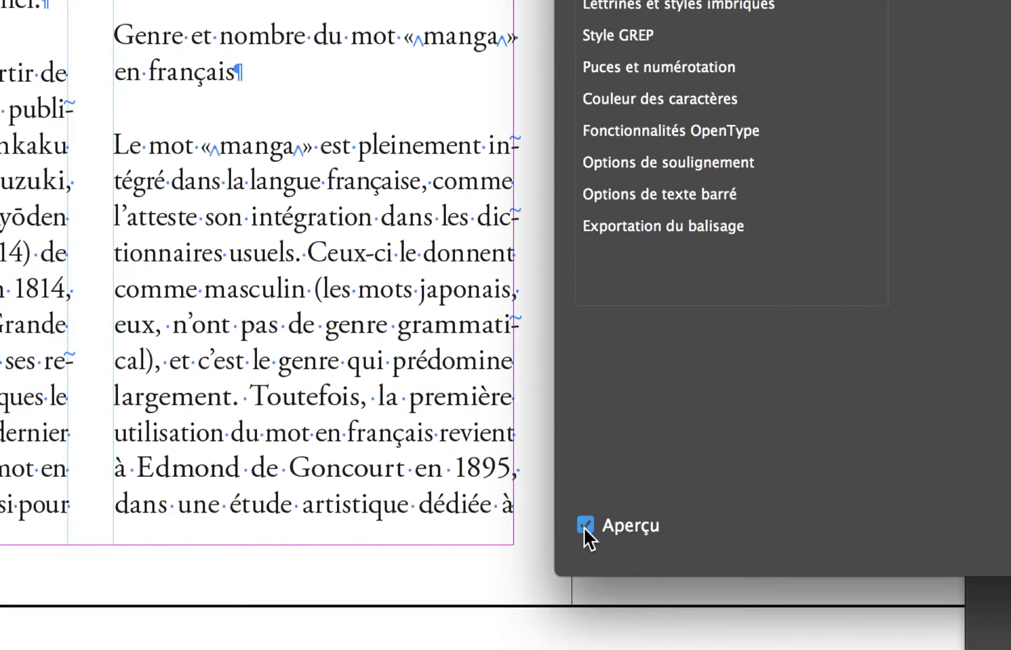
pyautogui.click(584, 526)
pyautogui.click(584, 526)
pyautogui.click(584, 526)
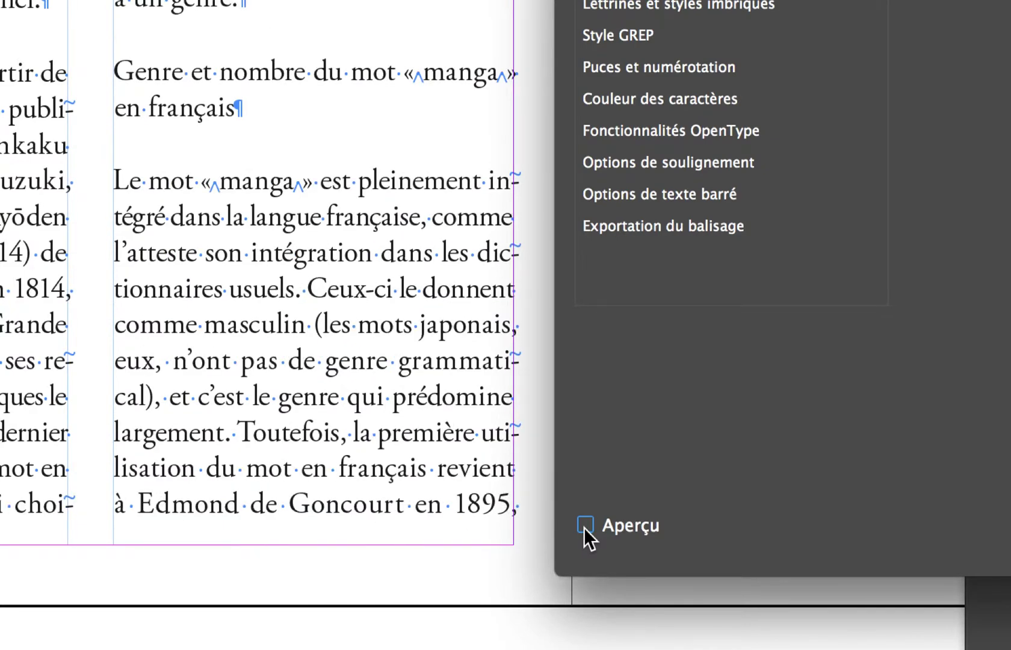
pyautogui.click(584, 526)
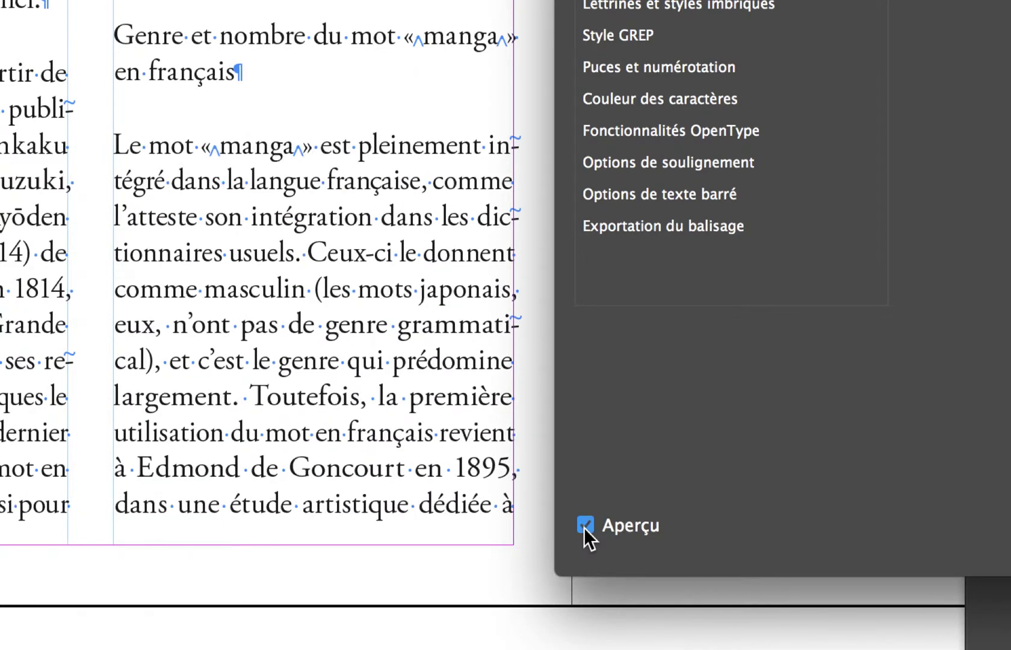
pyautogui.click(584, 526)
pyautogui.click(584, 526)
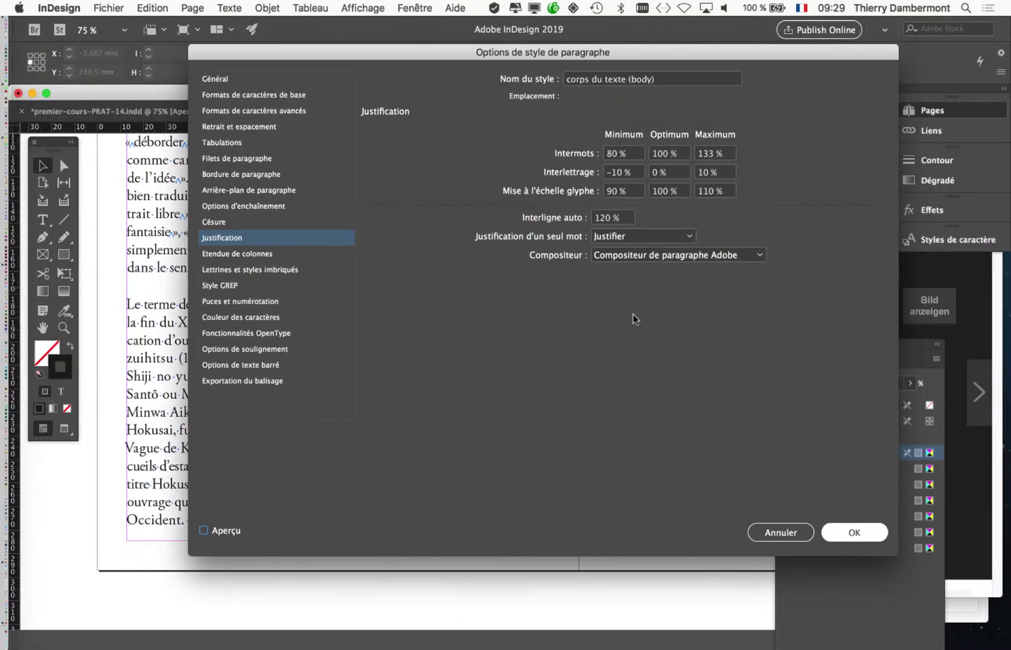
pyautogui.click(864, 532)
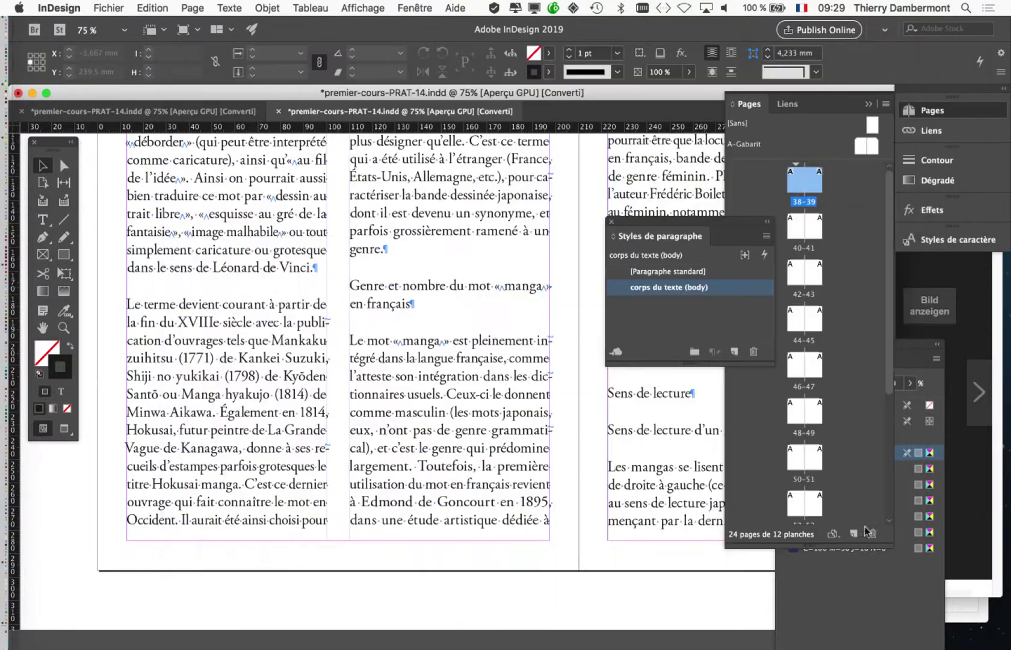
# - Save the document under the new name premier-cours-PRAT-15.indd in the Dossier-cours-PRAT-C-13 folder
pyautogui.click(102, 7)
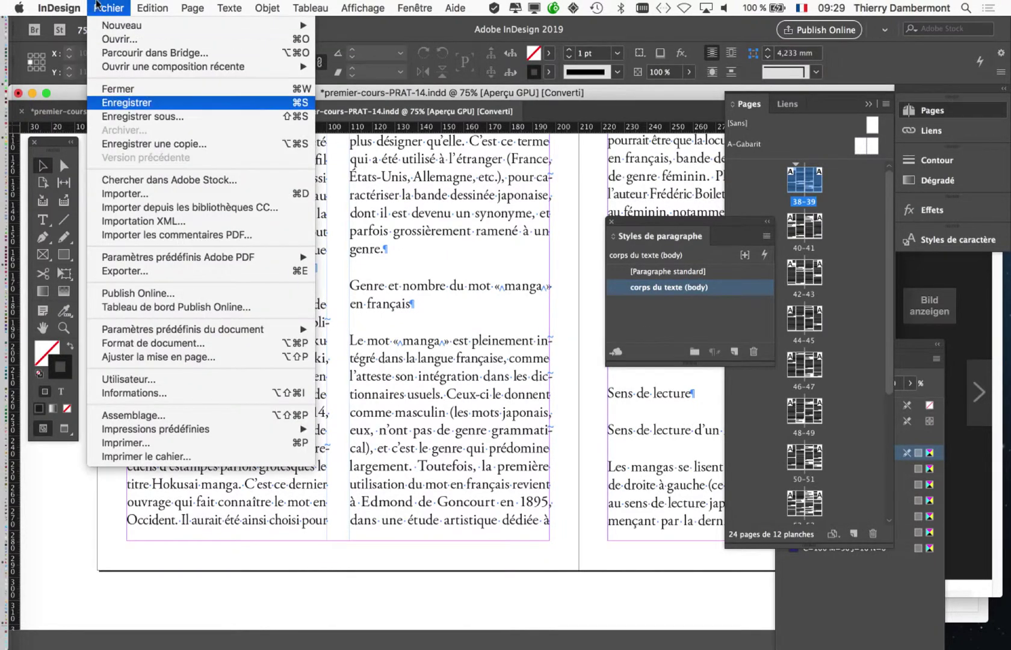
pyautogui.click(158, 115)
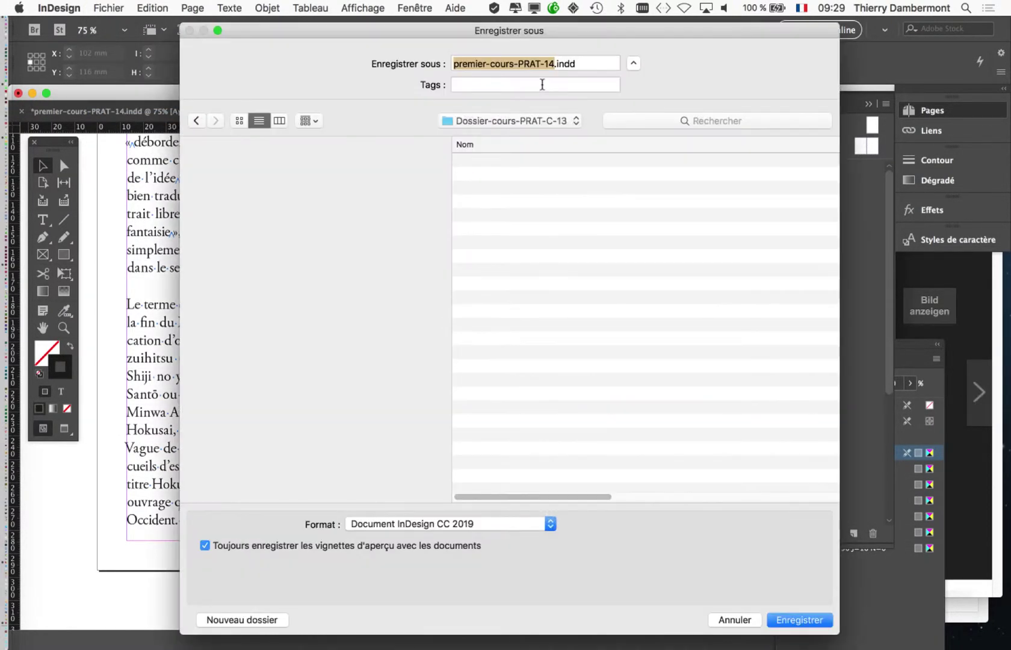
pyautogui.click(551, 62)
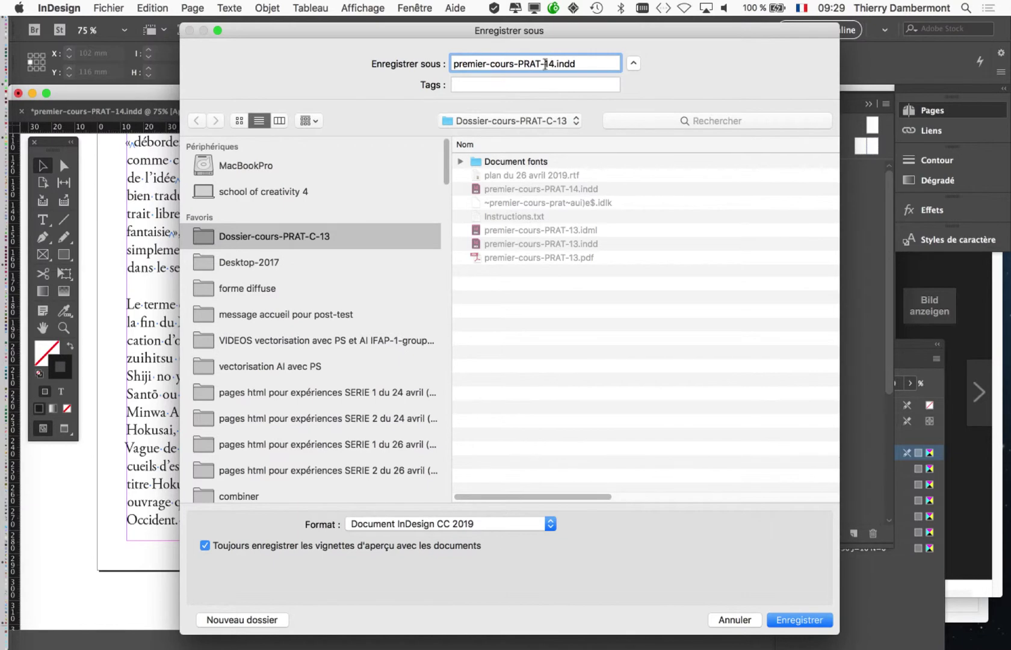
pyautogui.press('BackSpace')
pyautogui.write('5')
pyautogui.click(794, 621)
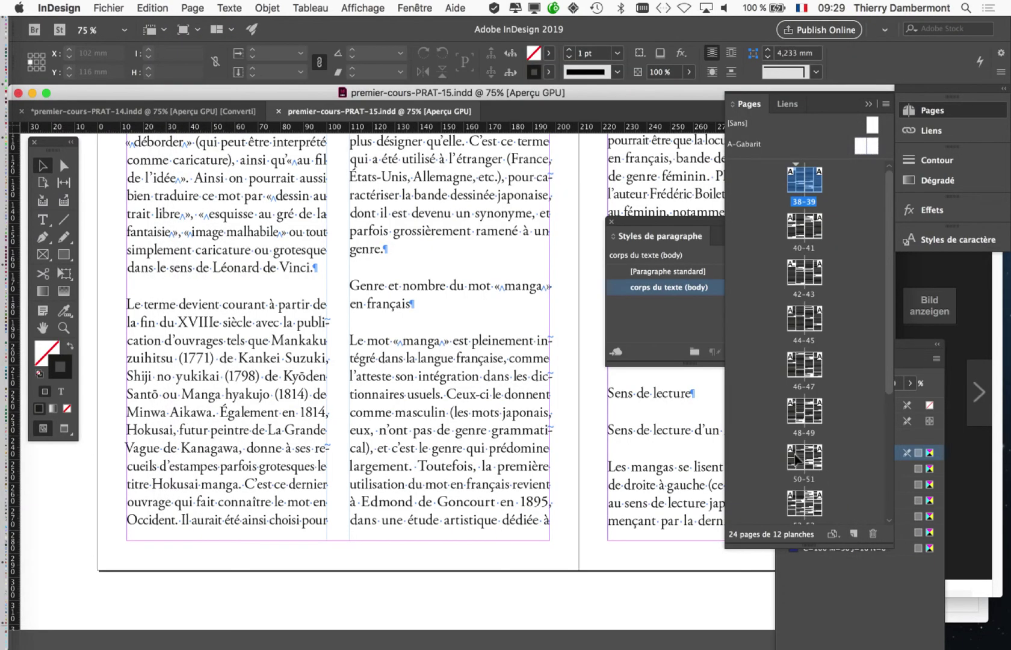